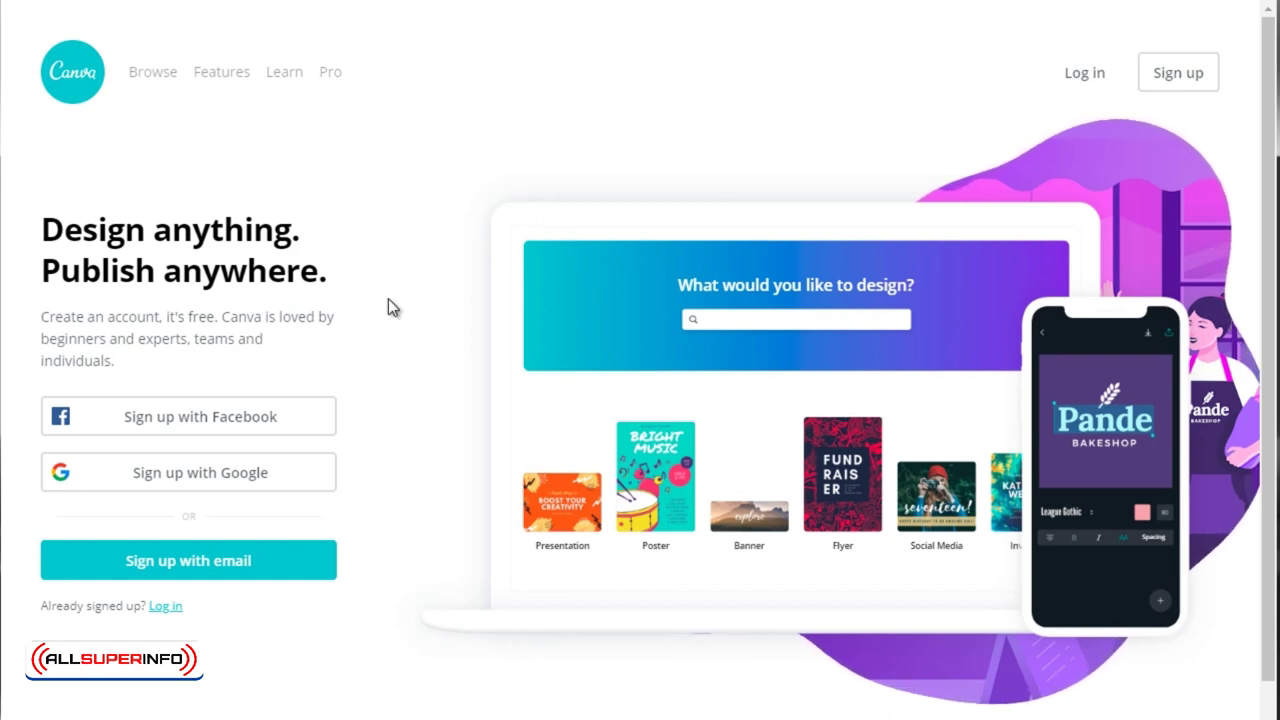
Scroll the pricing page down to the Free, Pro and Unlimited plan cards.
scroll(400, 315, down, 1)
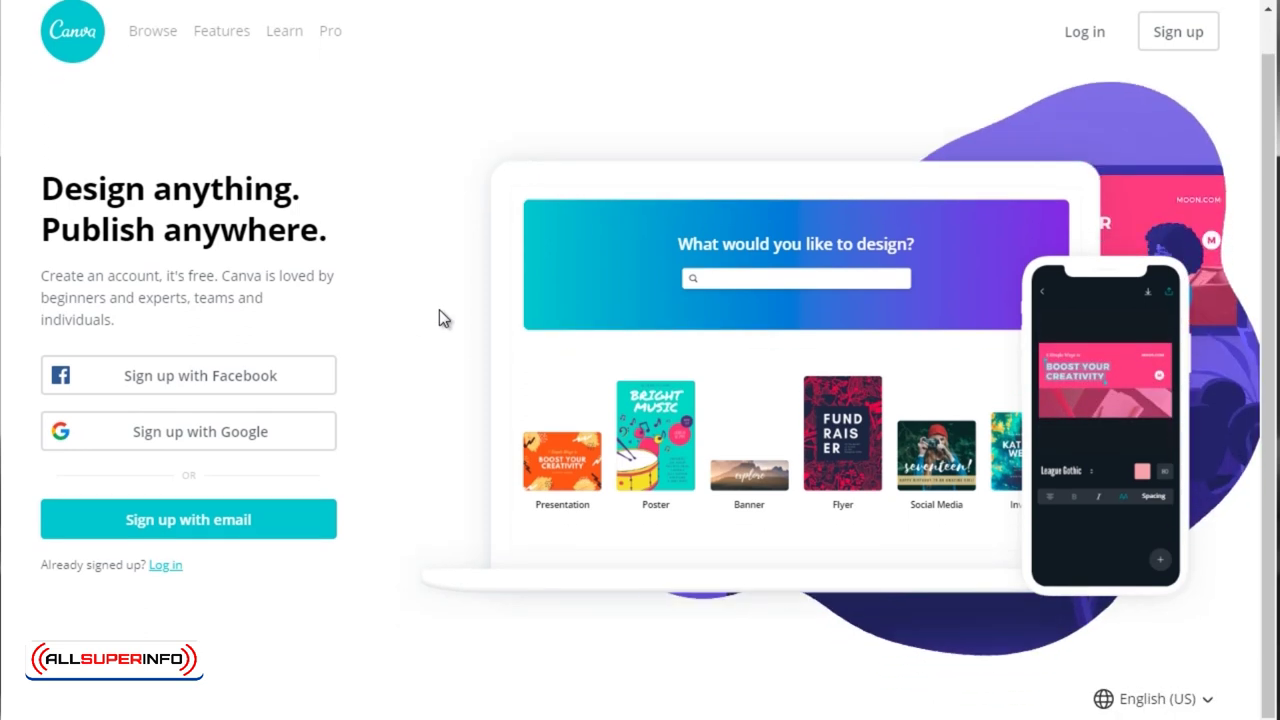
scroll(408, 397, up, 1)
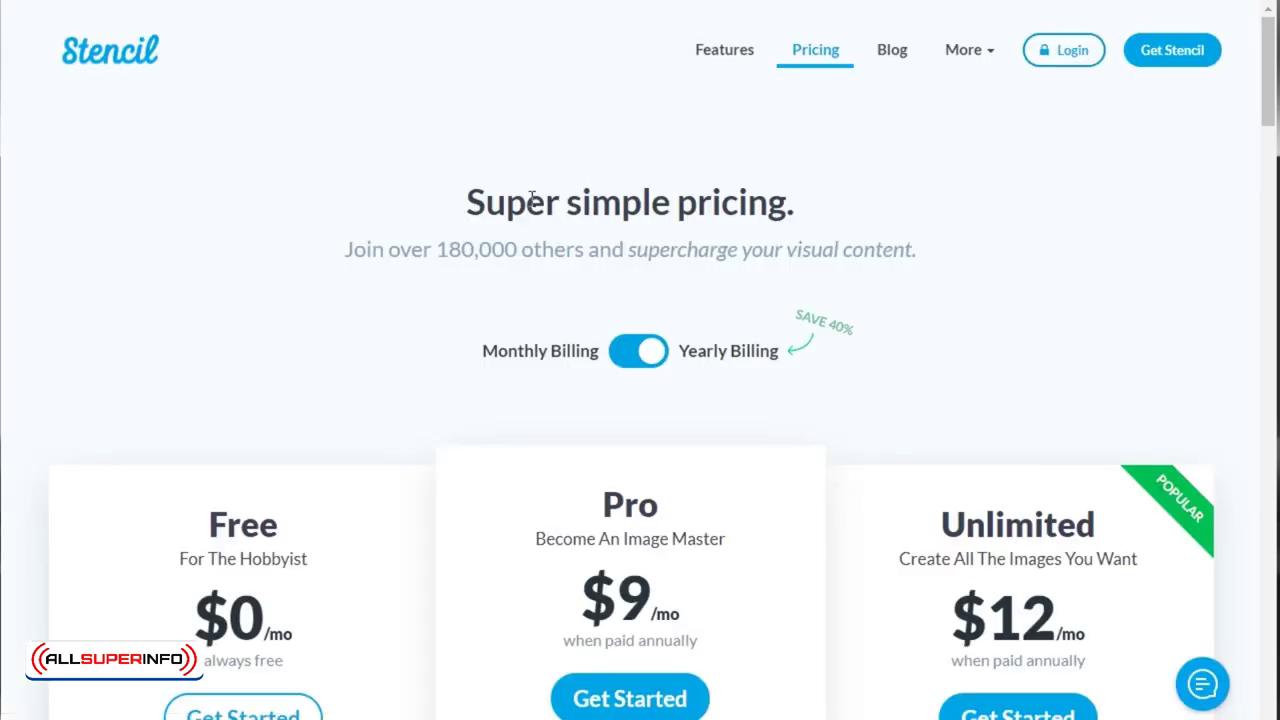
scroll(420, 312, down, 3)
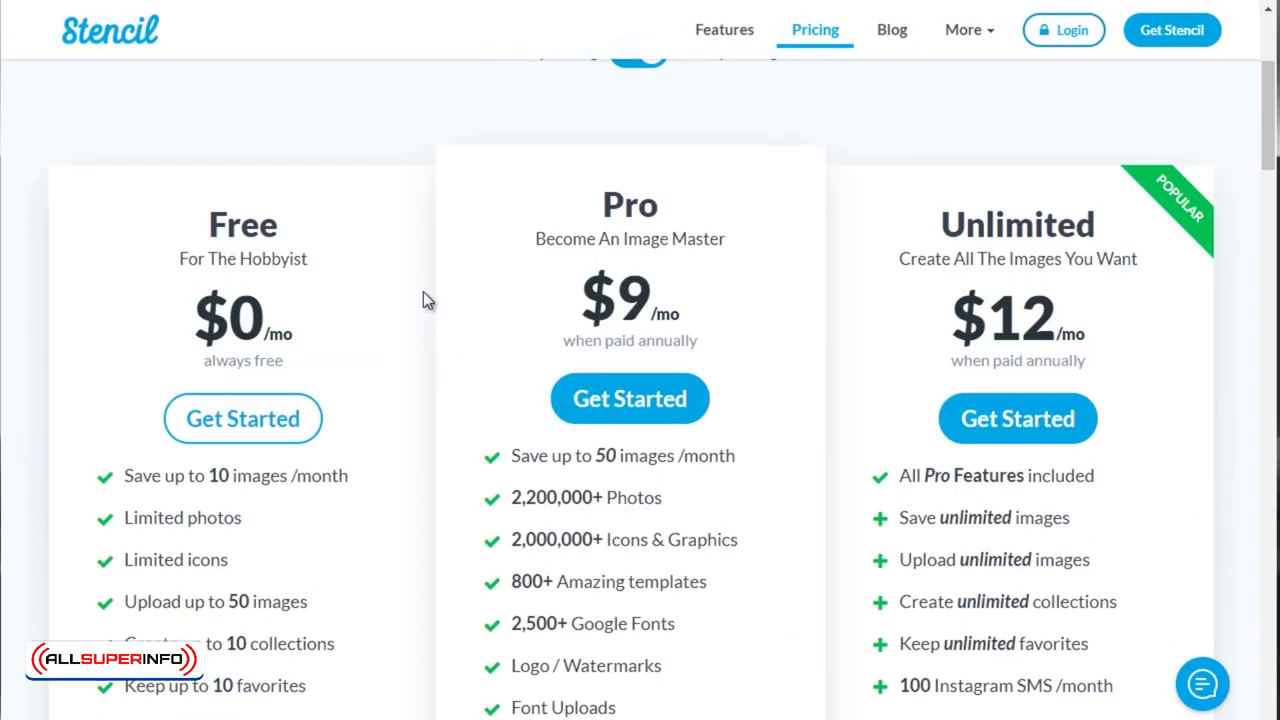
scroll(406, 285, down, 3)
scroll(400, 280, up, 2)
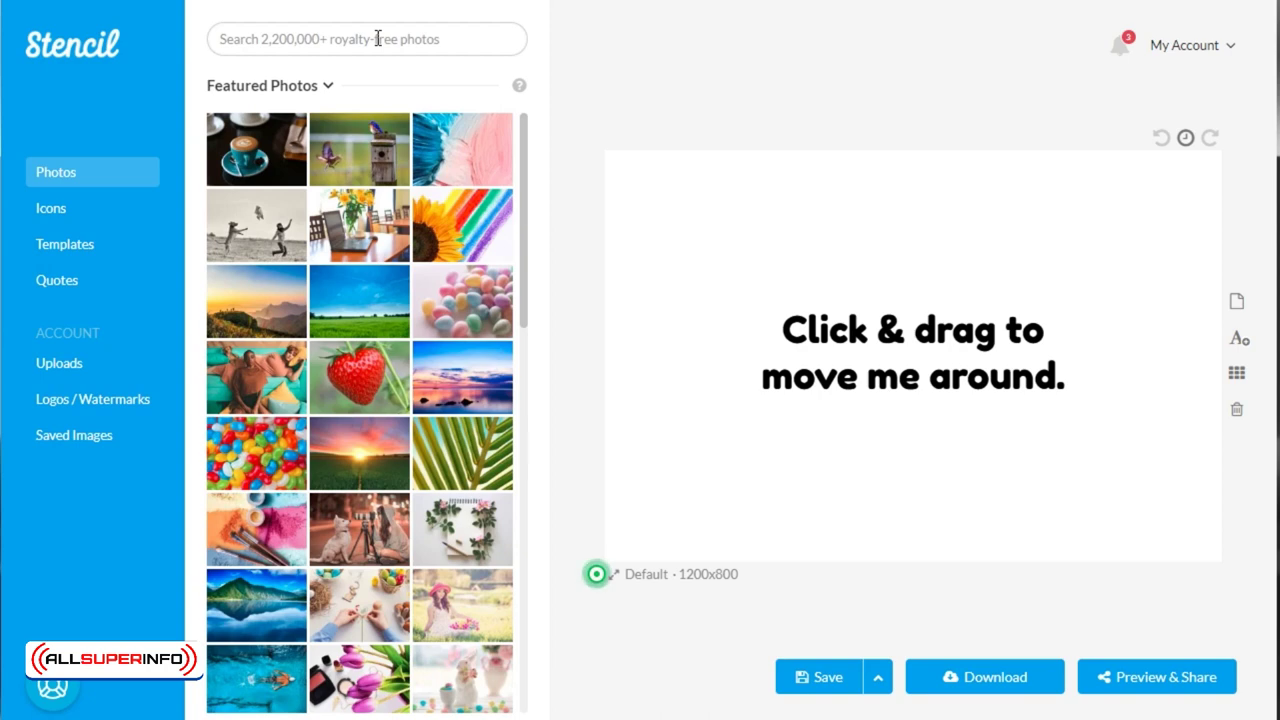
Open the photo library's category list beside the new 1200x800 canvas.
click(304, 87)
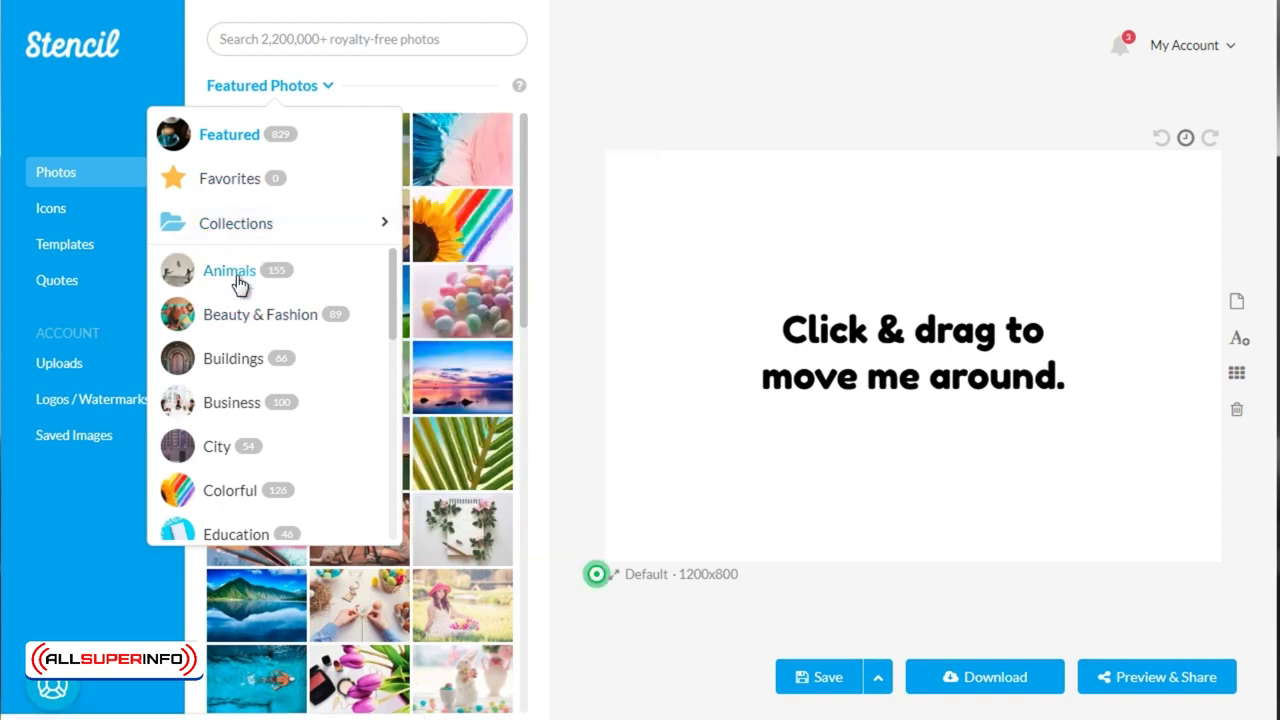
scroll(251, 430, down, 2)
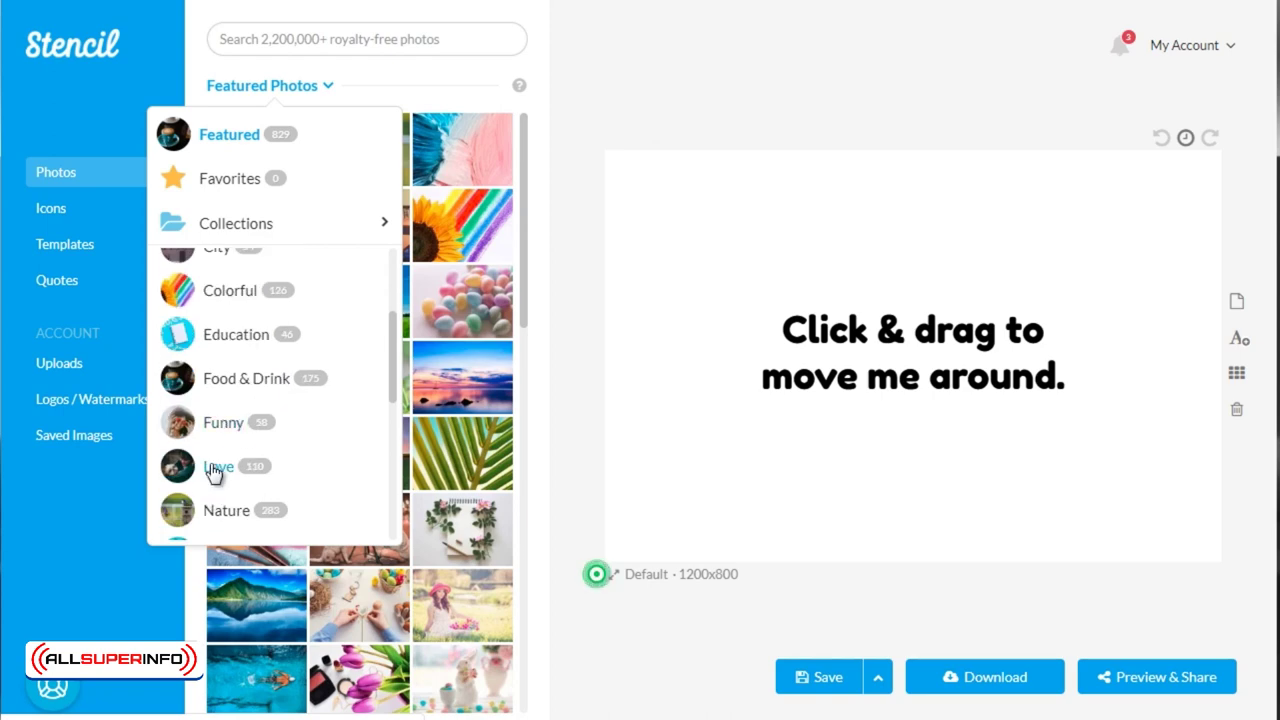
scroll(218, 470, down, 1)
scroll(228, 432, down, 1)
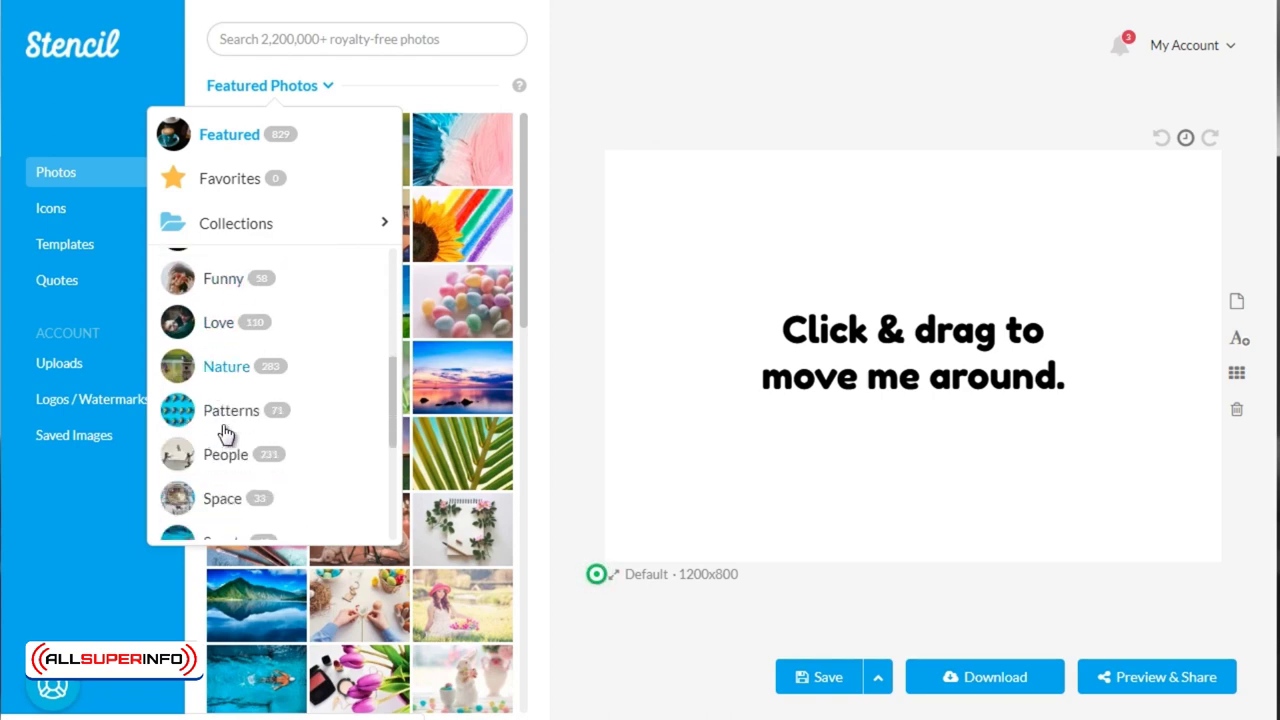
scroll(233, 402, down, 2)
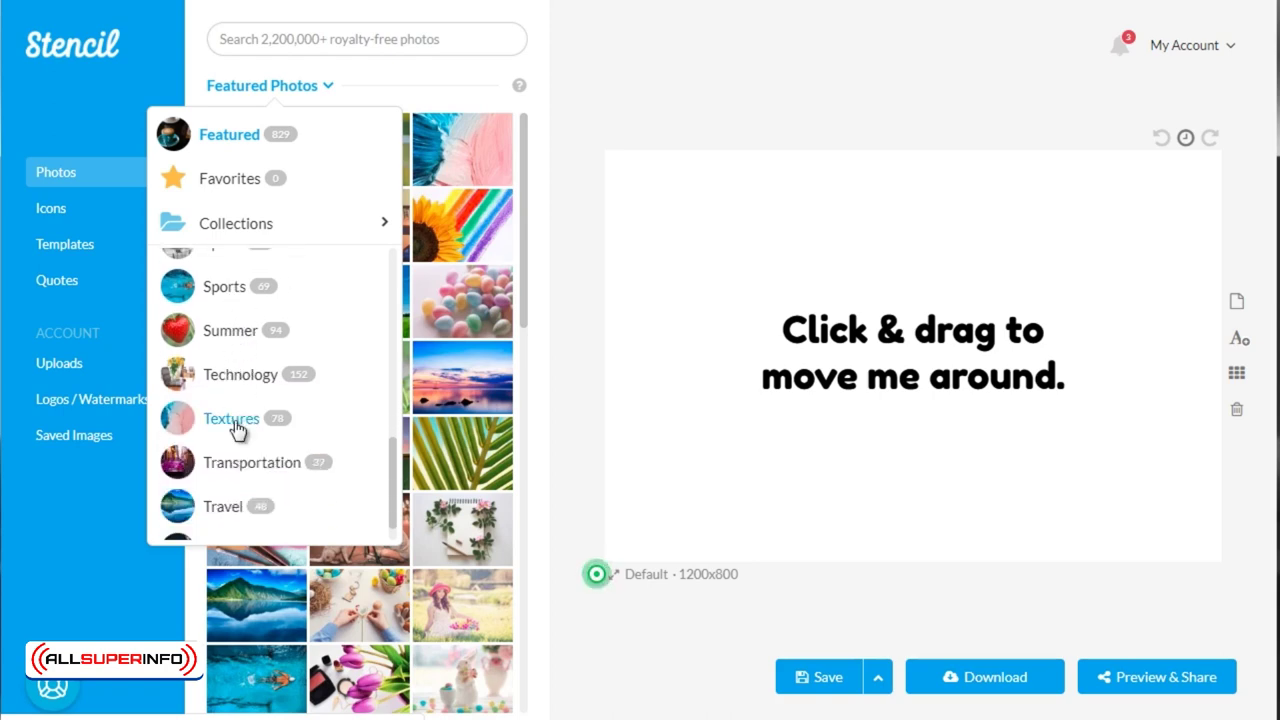
scroll(240, 428, up, 6)
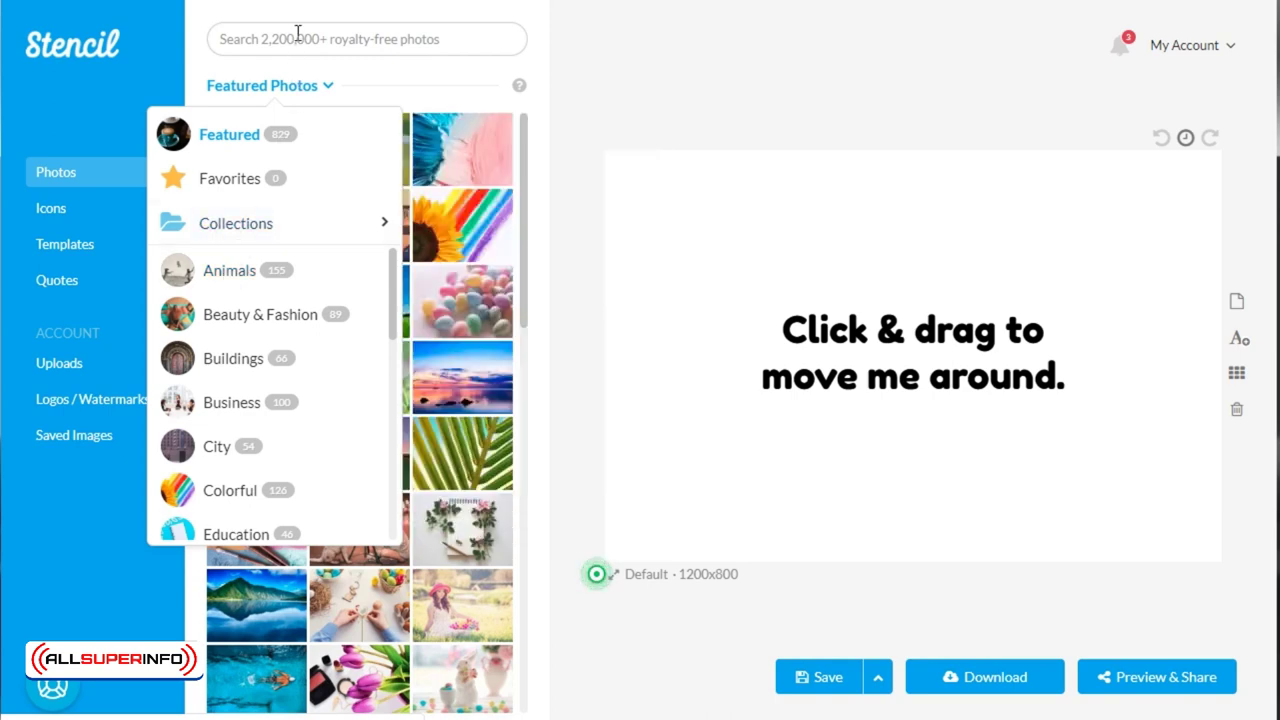
click(298, 34)
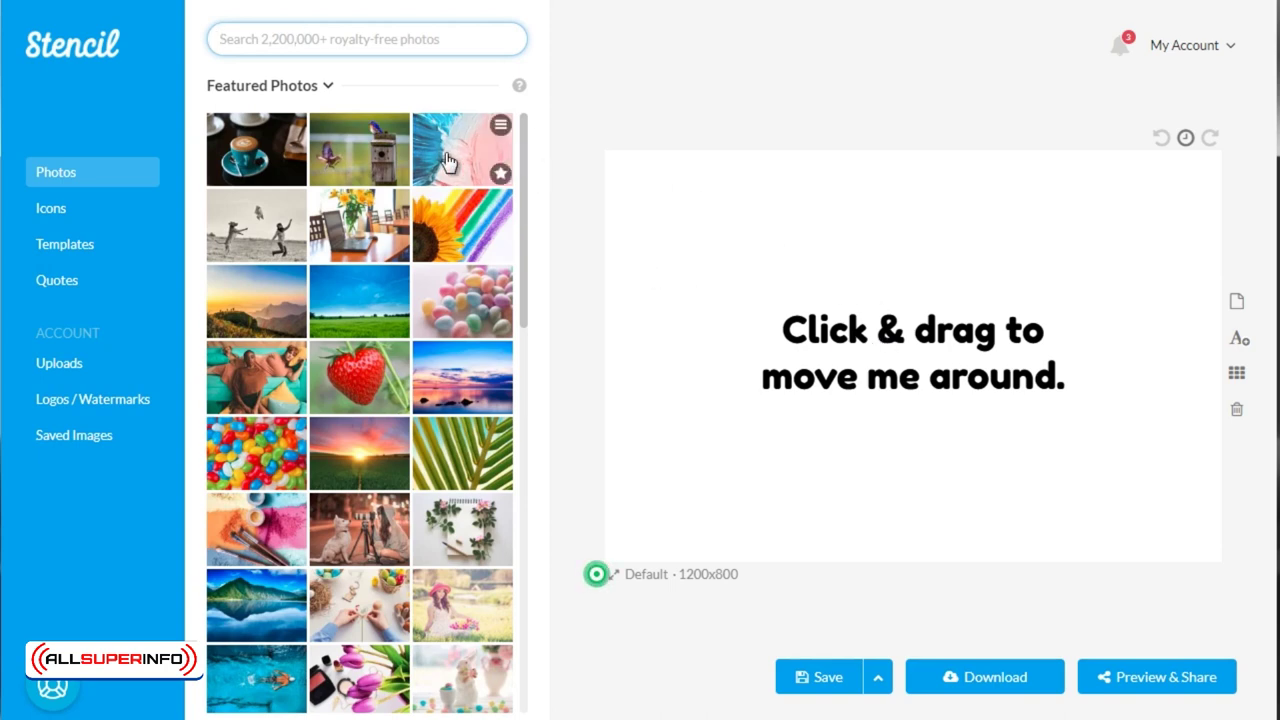
Fill the canvas with the pastel candy-eggs photo and check the placeholder text's styling.
click(456, 305)
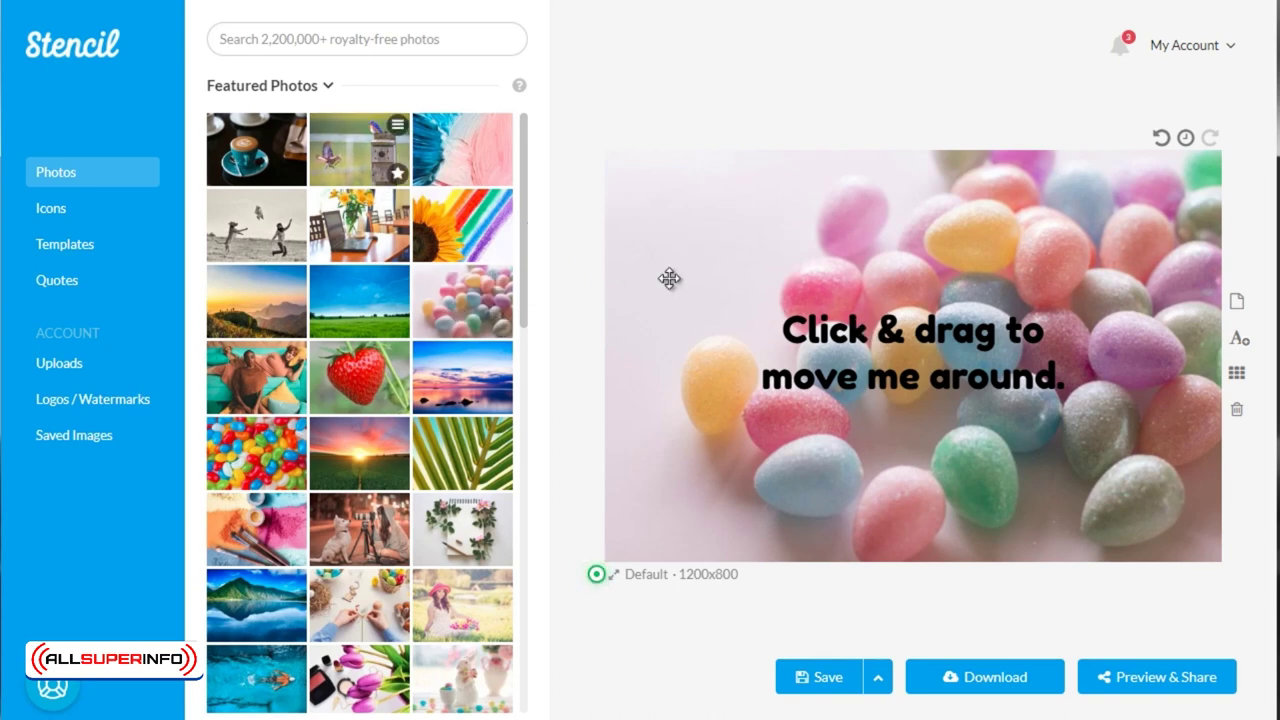
click(842, 342)
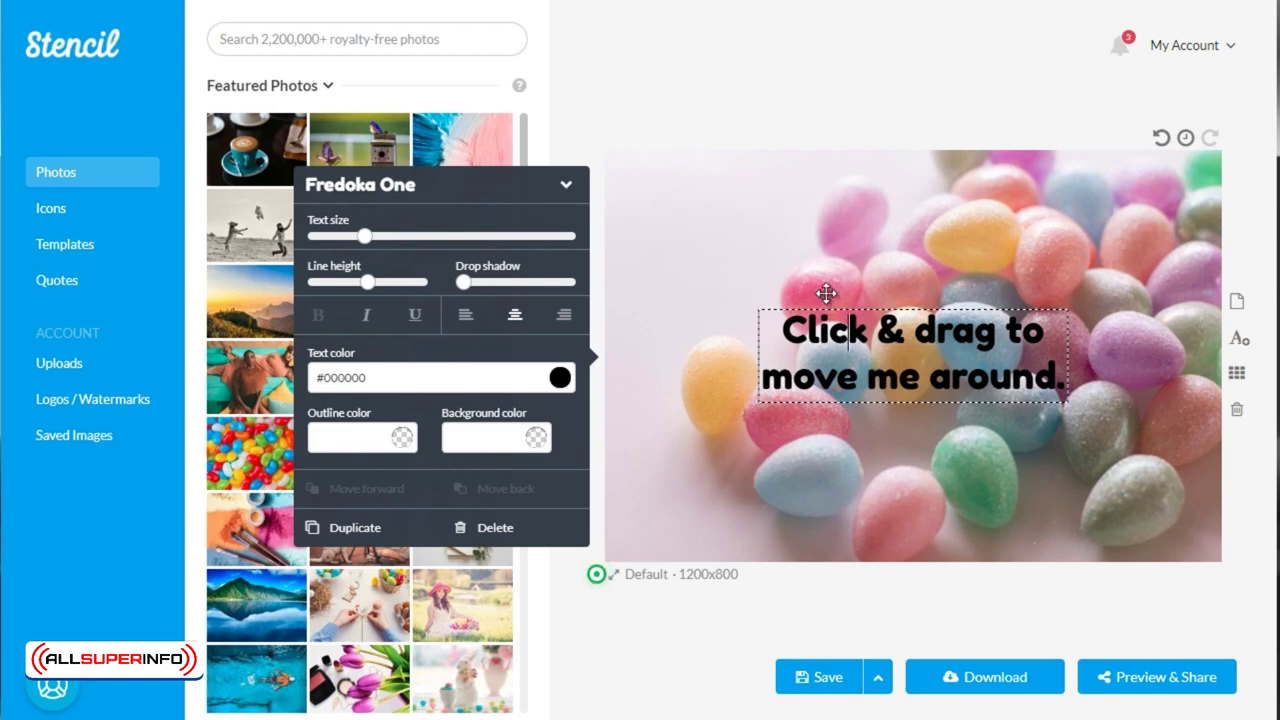
click(759, 82)
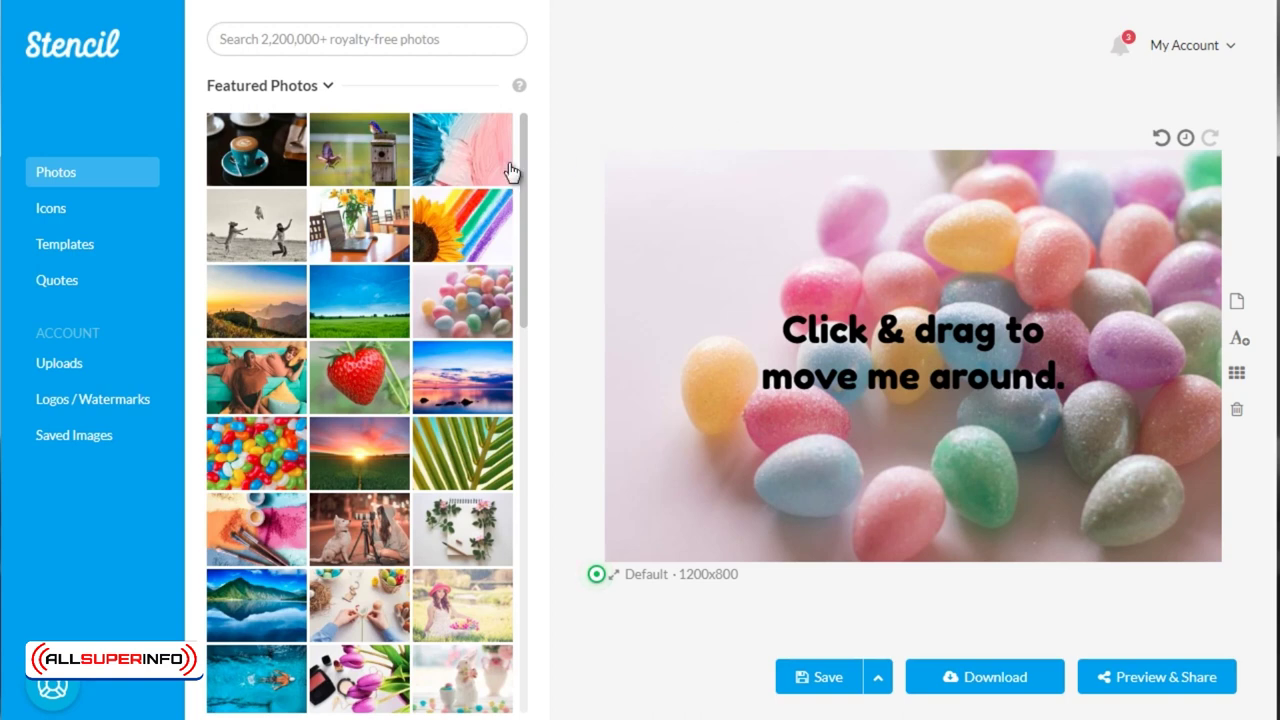
click(50, 285)
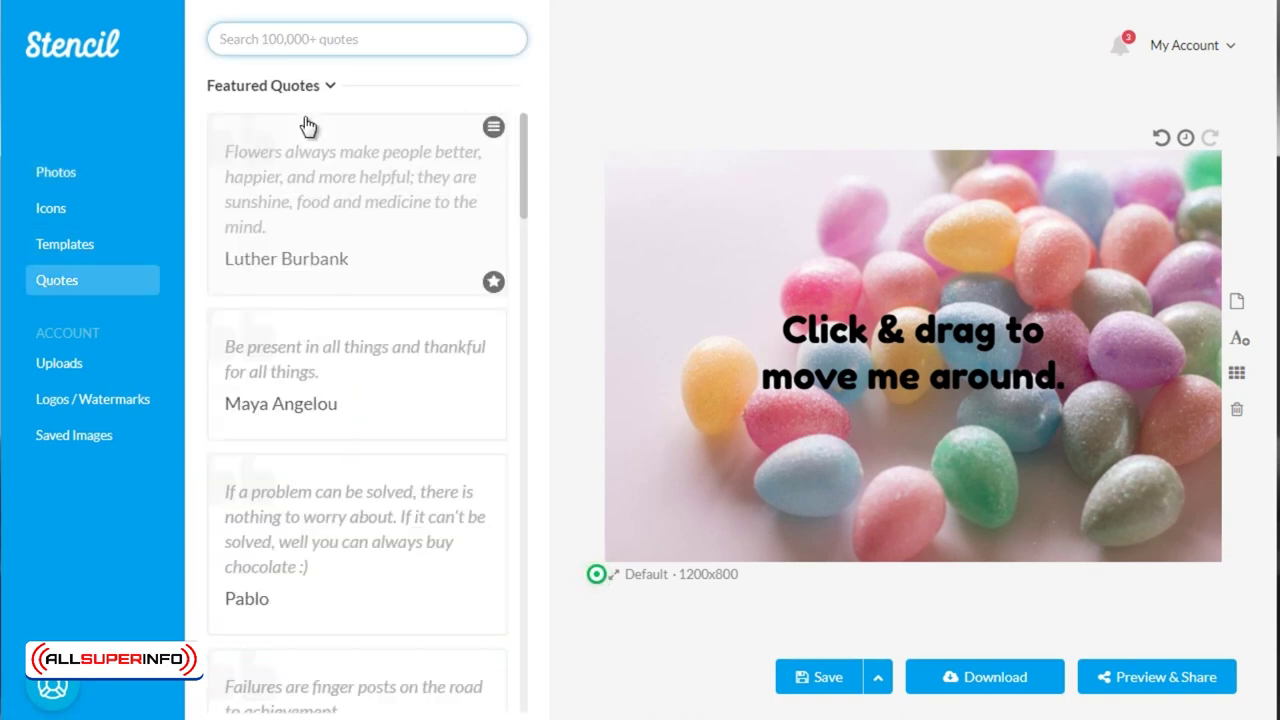
Search the quote library for 'confidence' and scroll through the results.
click(303, 31)
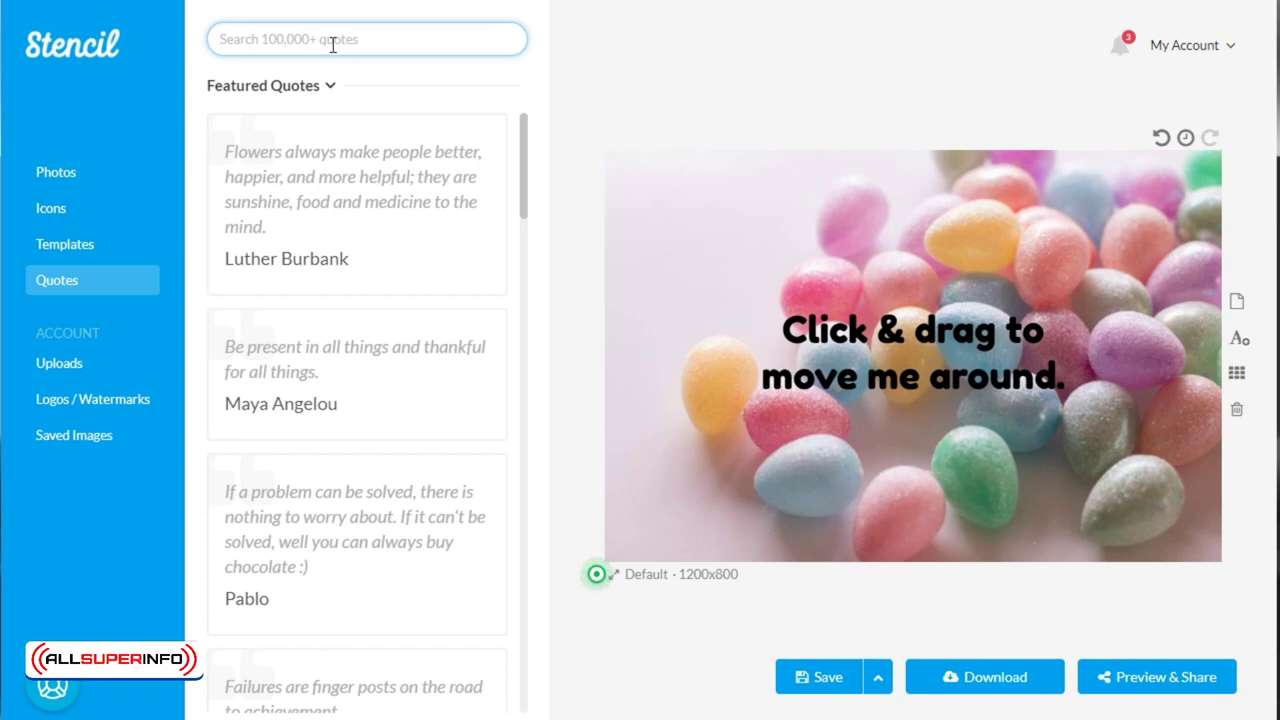
text(confi)
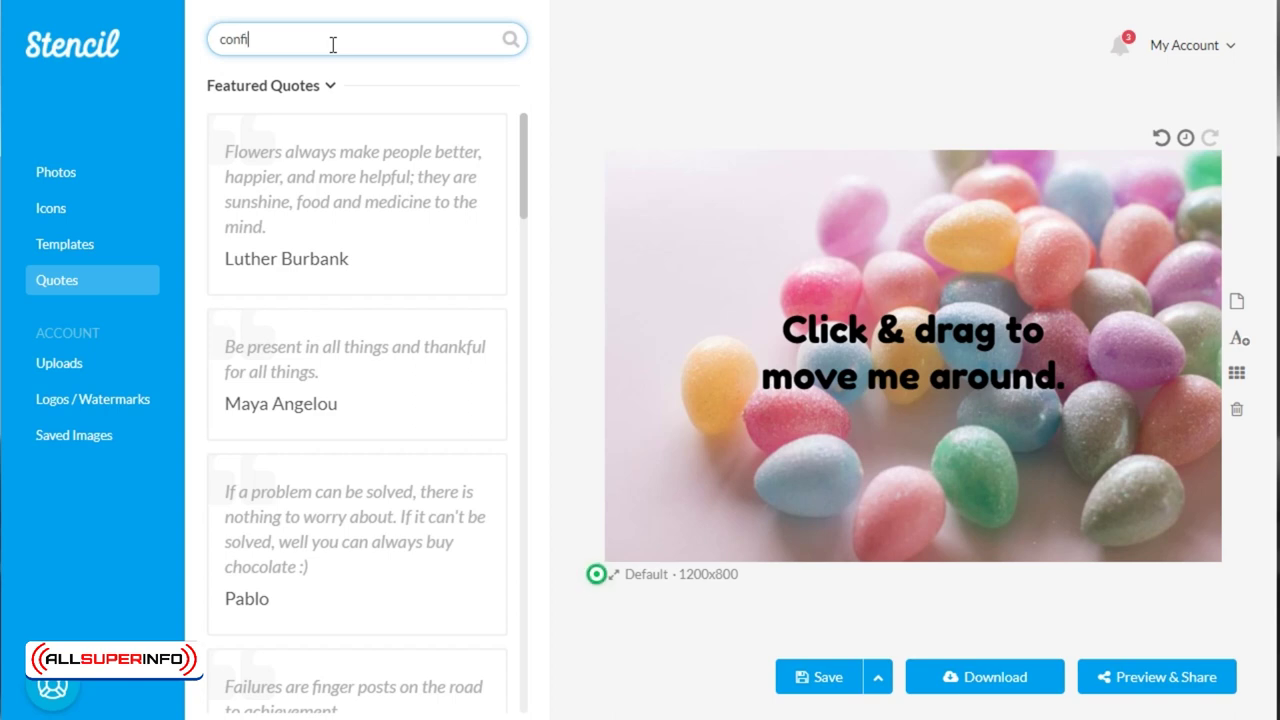
text(dence)
key(Return)
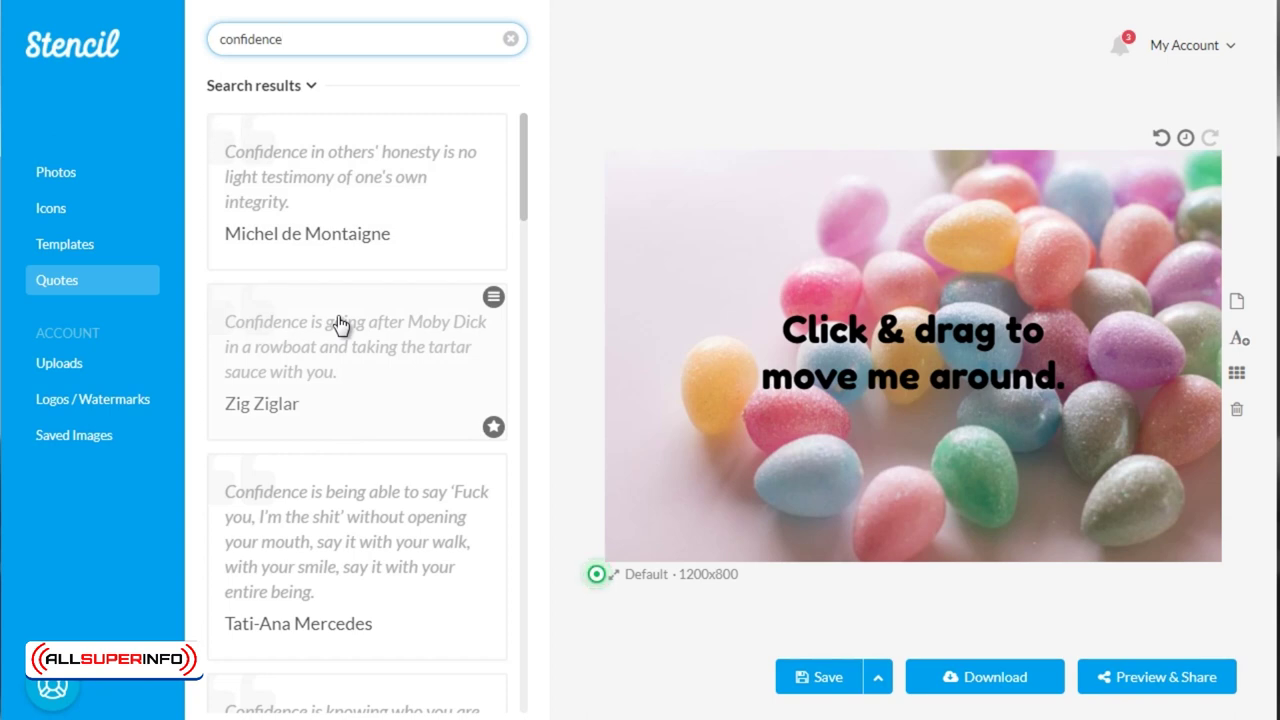
scroll(340, 323, down, 2)
scroll(340, 323, down, 2)
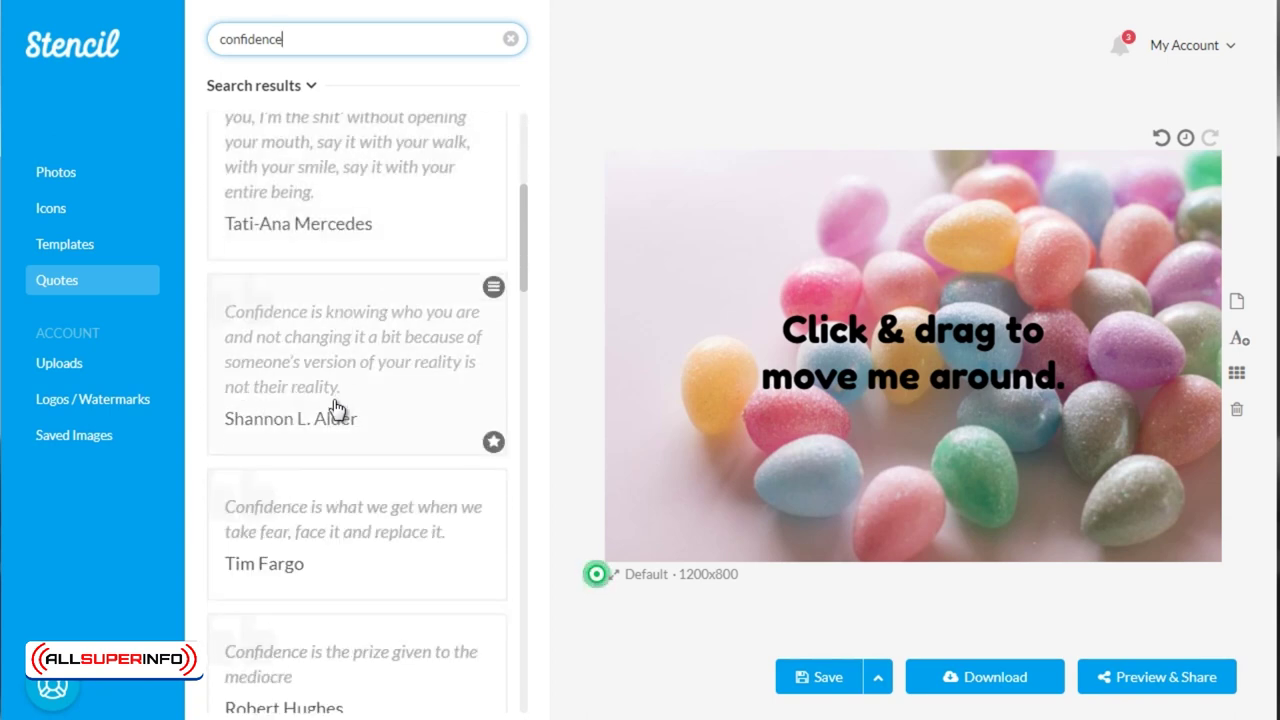
scroll(337, 410, down, 1)
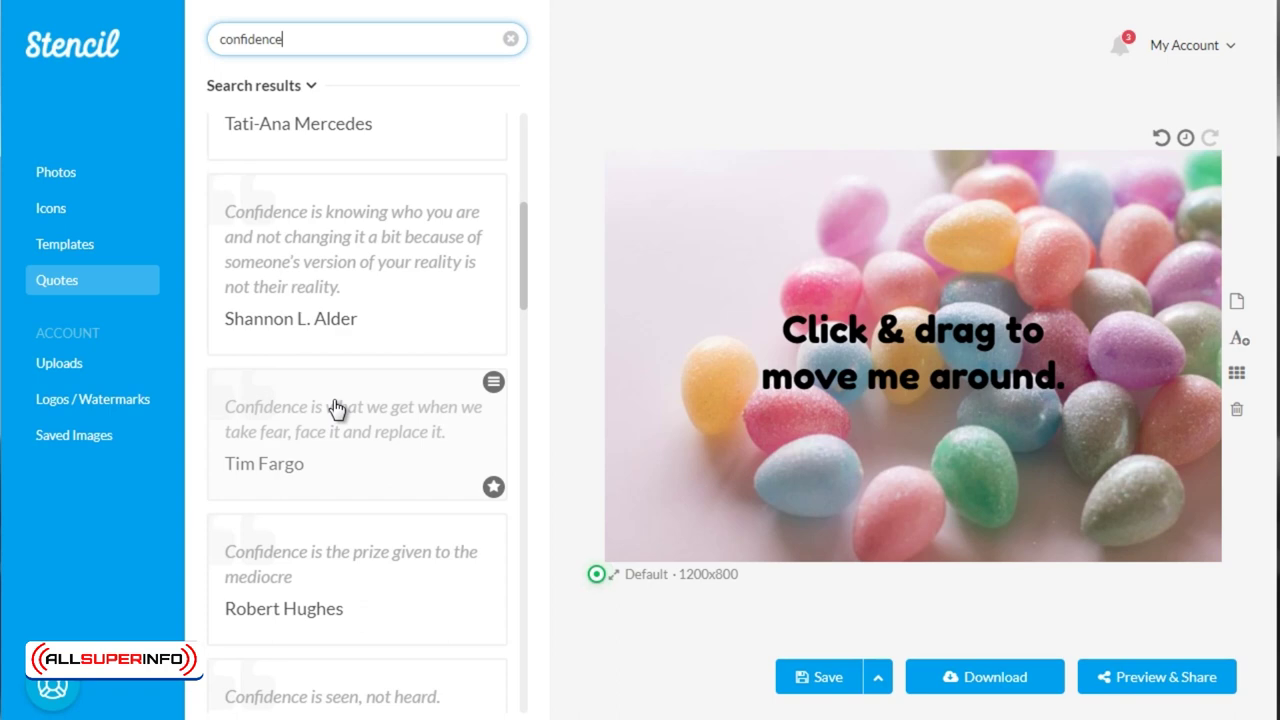
scroll(337, 408, down, 1)
scroll(340, 510, down, 3)
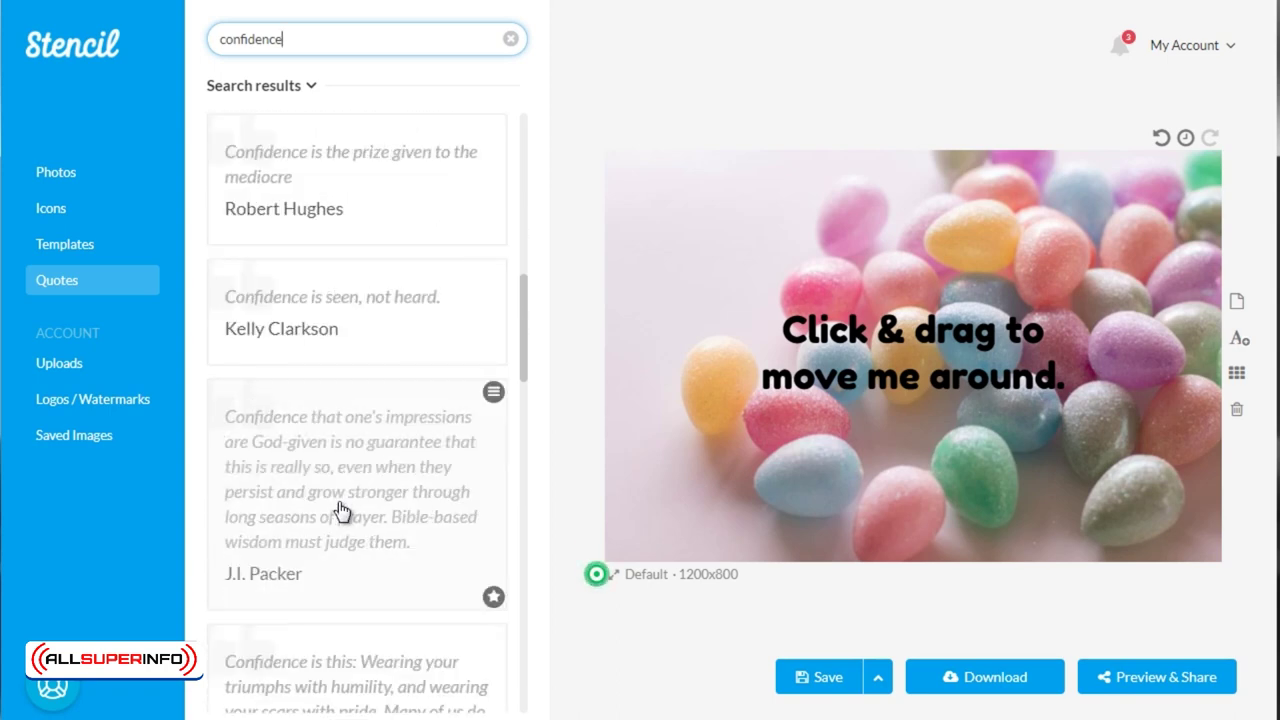
scroll(340, 510, down, 2)
scroll(340, 510, down, 1)
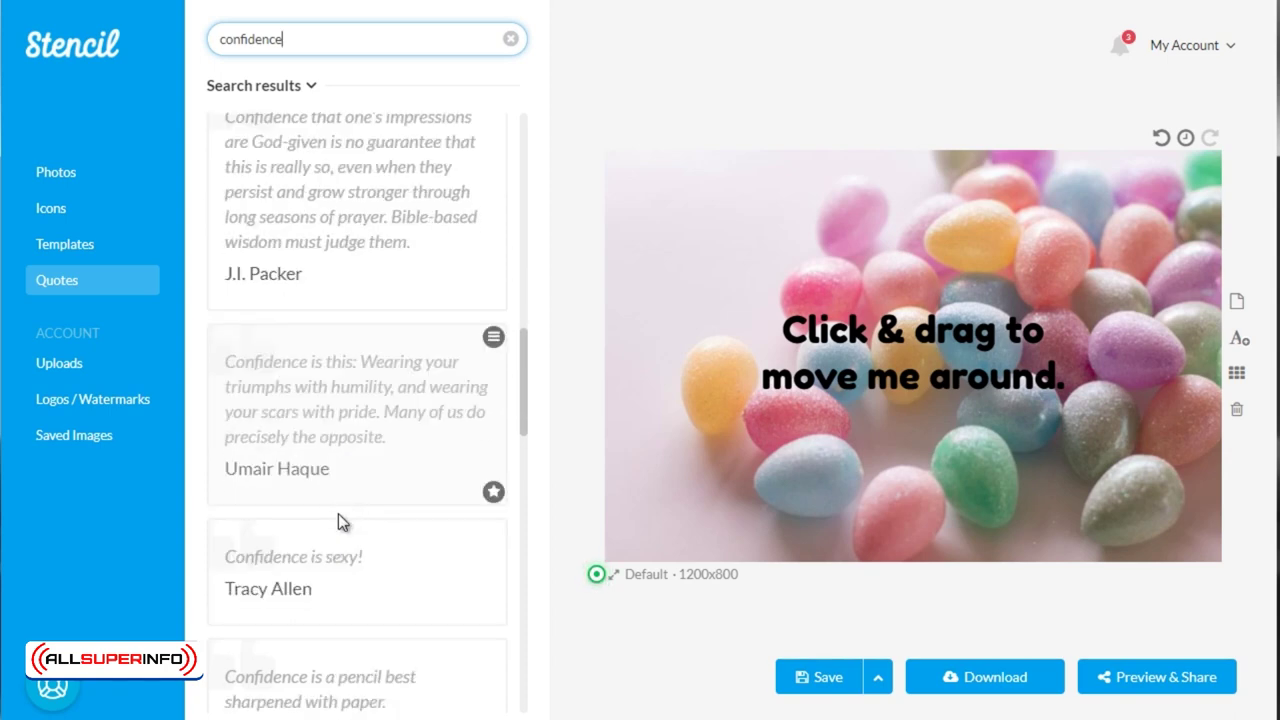
Add the 'Confidence is sexy!' quote, delete the placeholder text, and move the quote to the top.
click(340, 592)
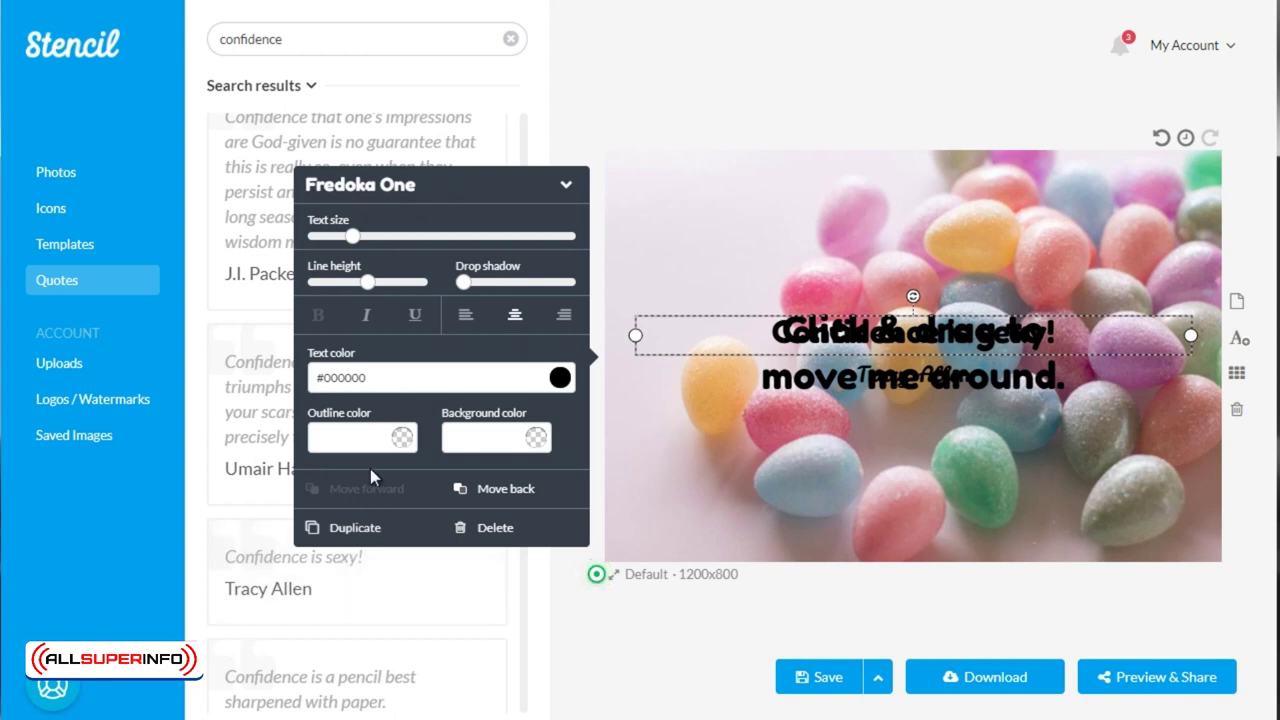
click(830, 337)
drag(830, 337, 833, 287)
click(845, 345)
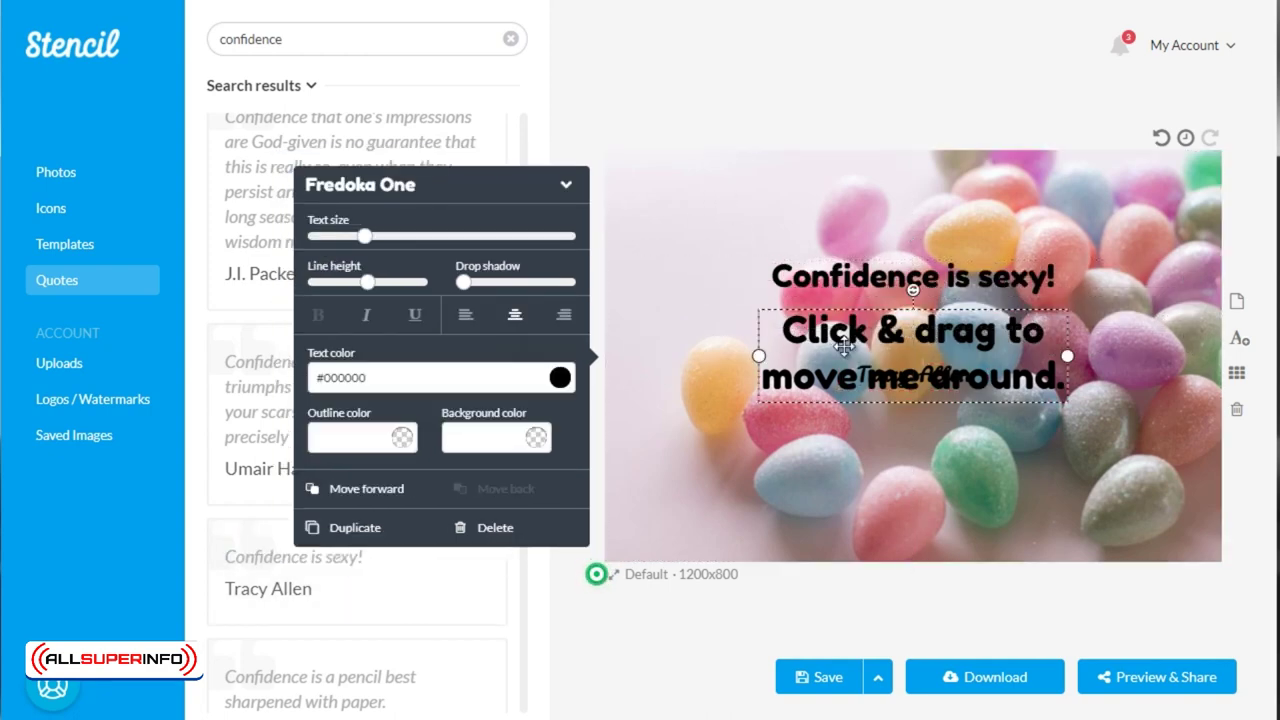
key(Delete)
drag(900, 272, 920, 246)
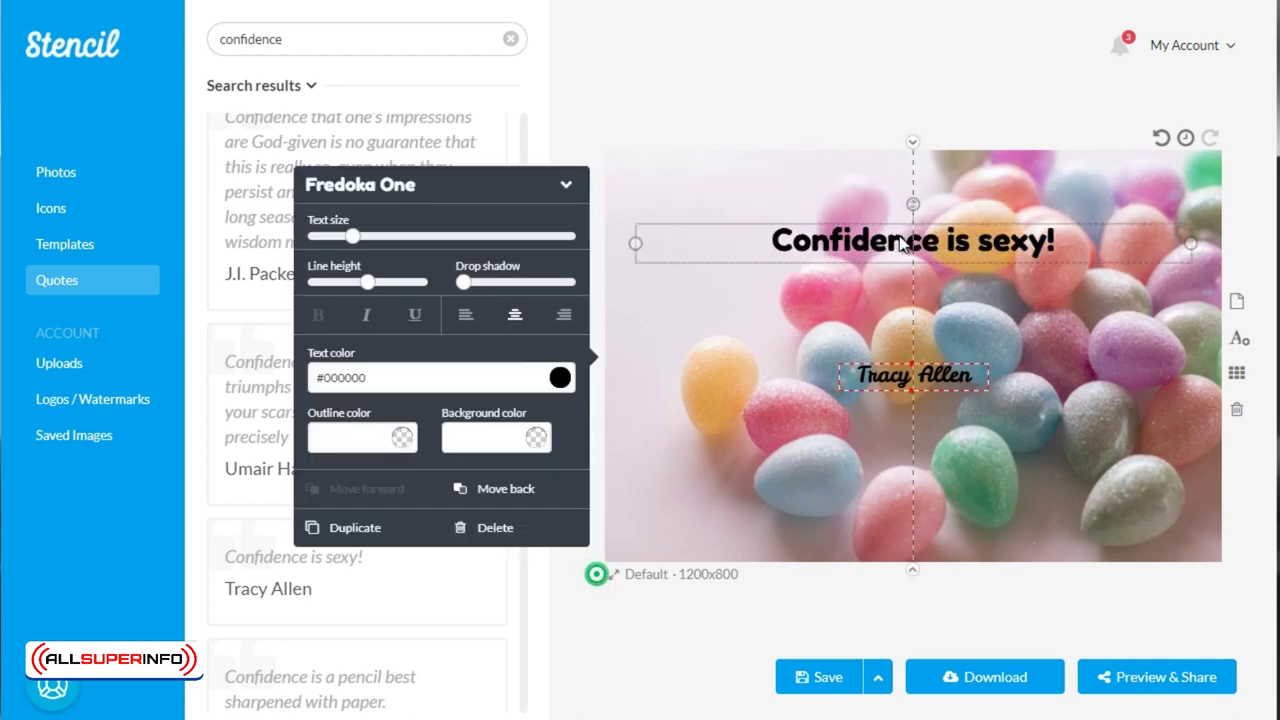
click(920, 409)
click(919, 370)
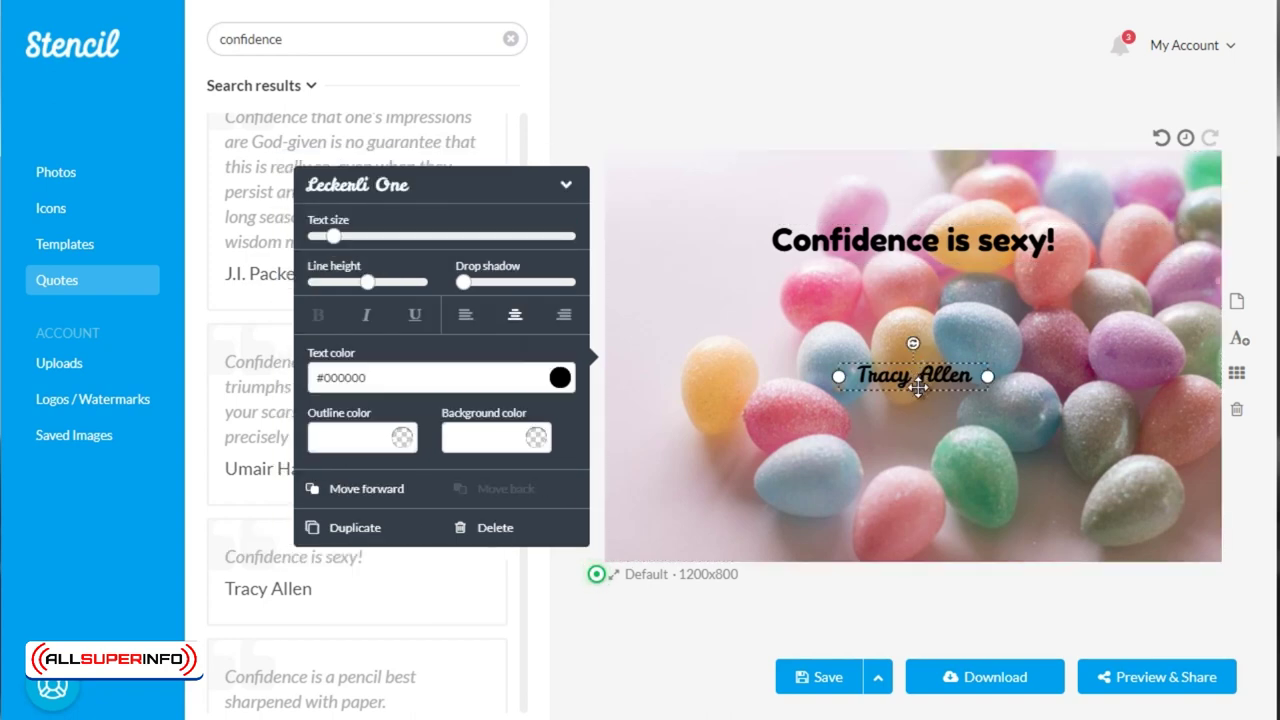
click(717, 230)
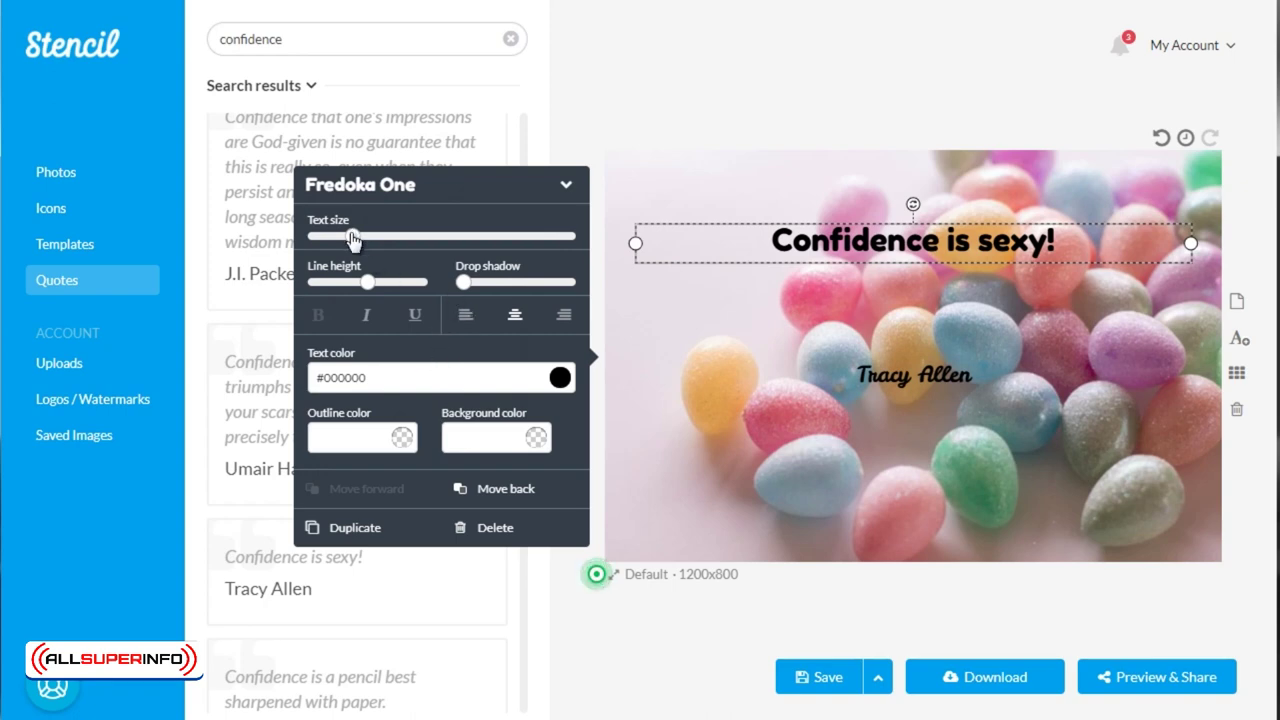
Enlarge the 'Confidence is sexy!' title with the Text size slider and underline it.
drag(354, 238, 546, 287)
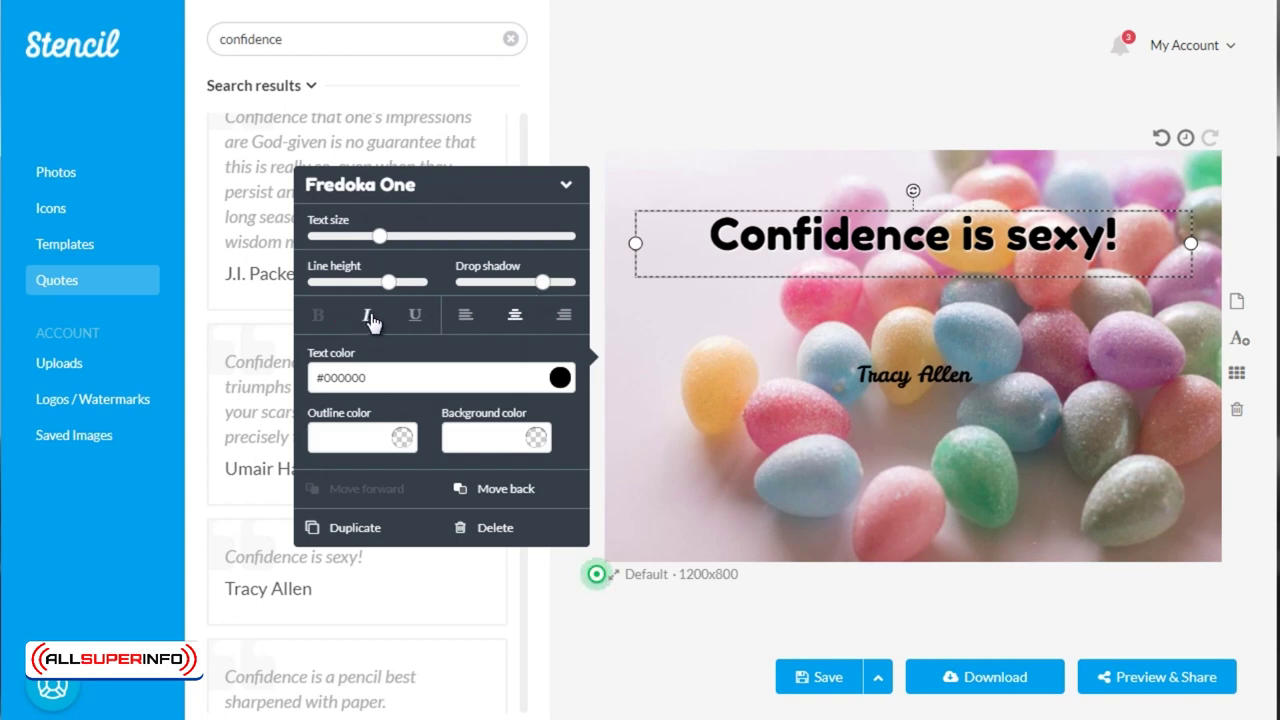
click(416, 316)
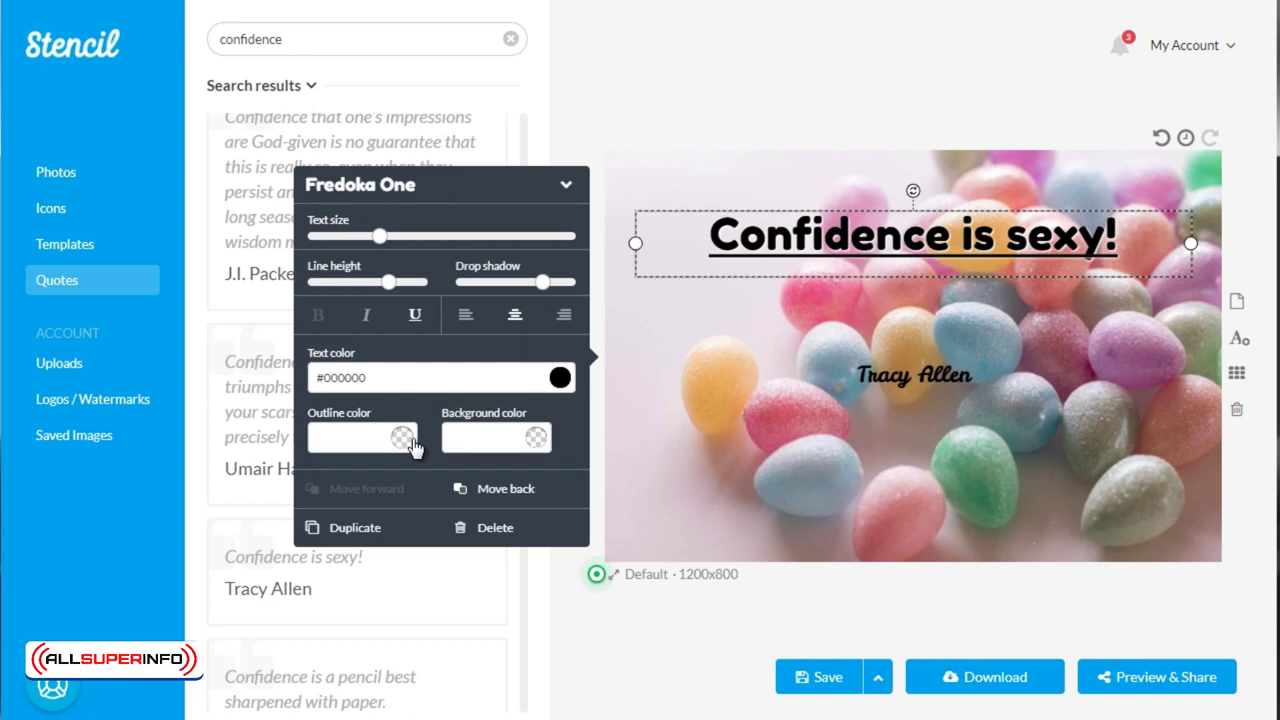
click(533, 445)
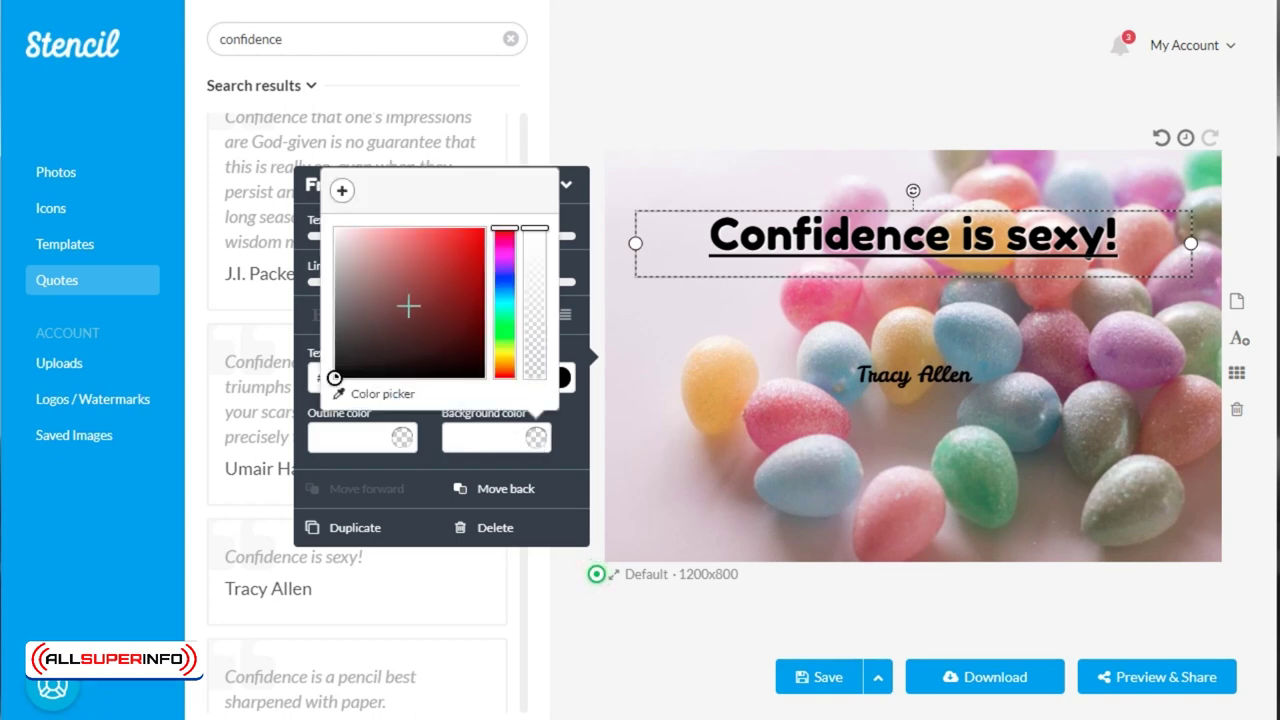
Give the title a #b08282 dusty-rose background and lower its opacity to zero.
click(339, 229)
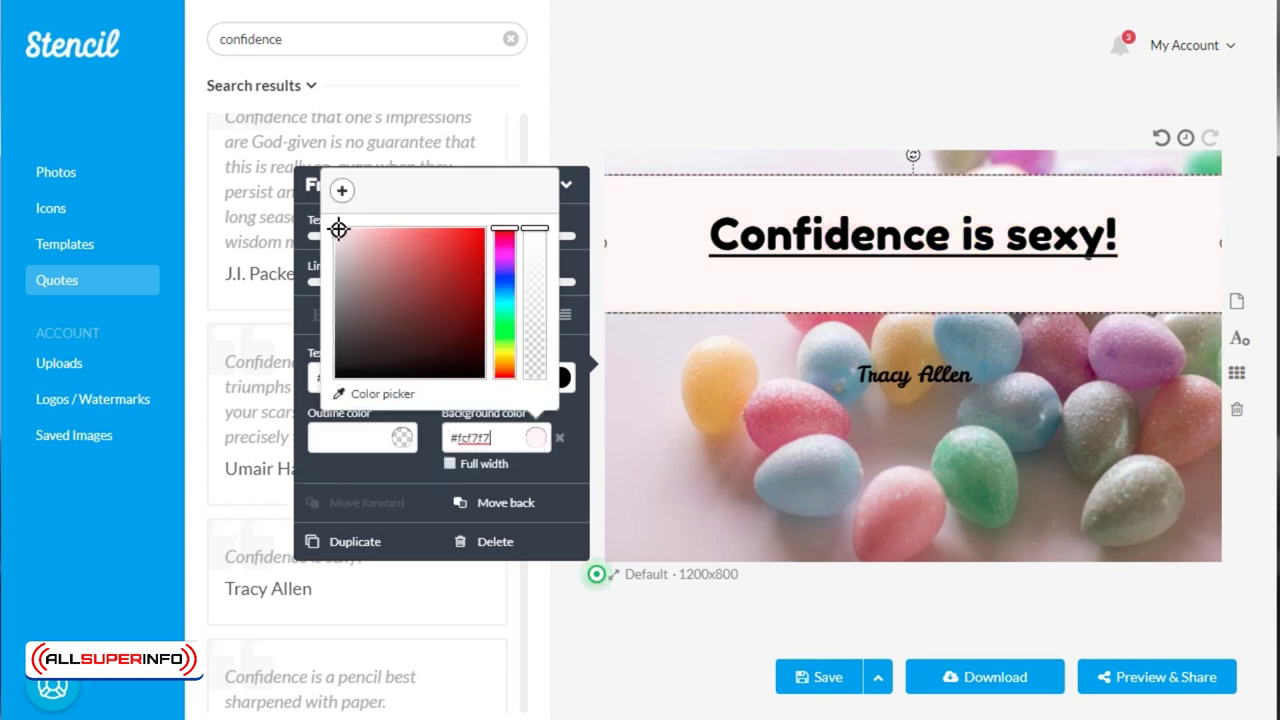
drag(339, 229, 373, 274)
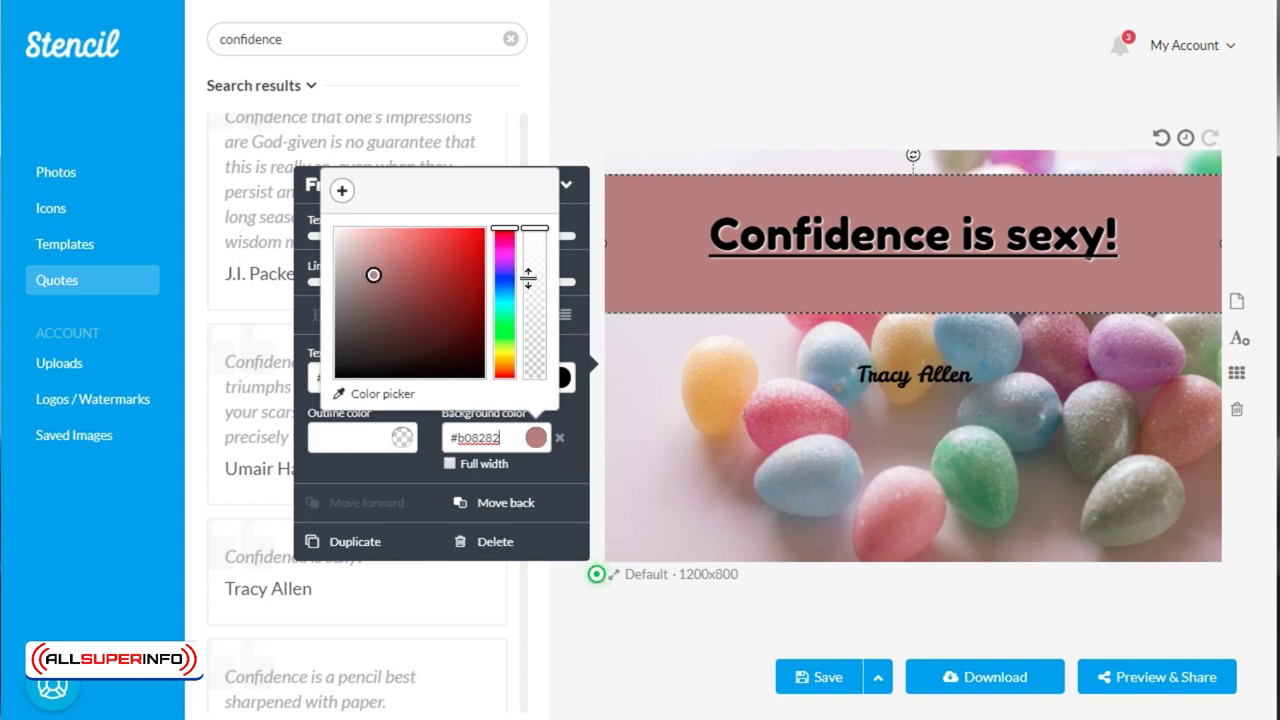
drag(531, 258, 540, 200)
drag(541, 287, 536, 356)
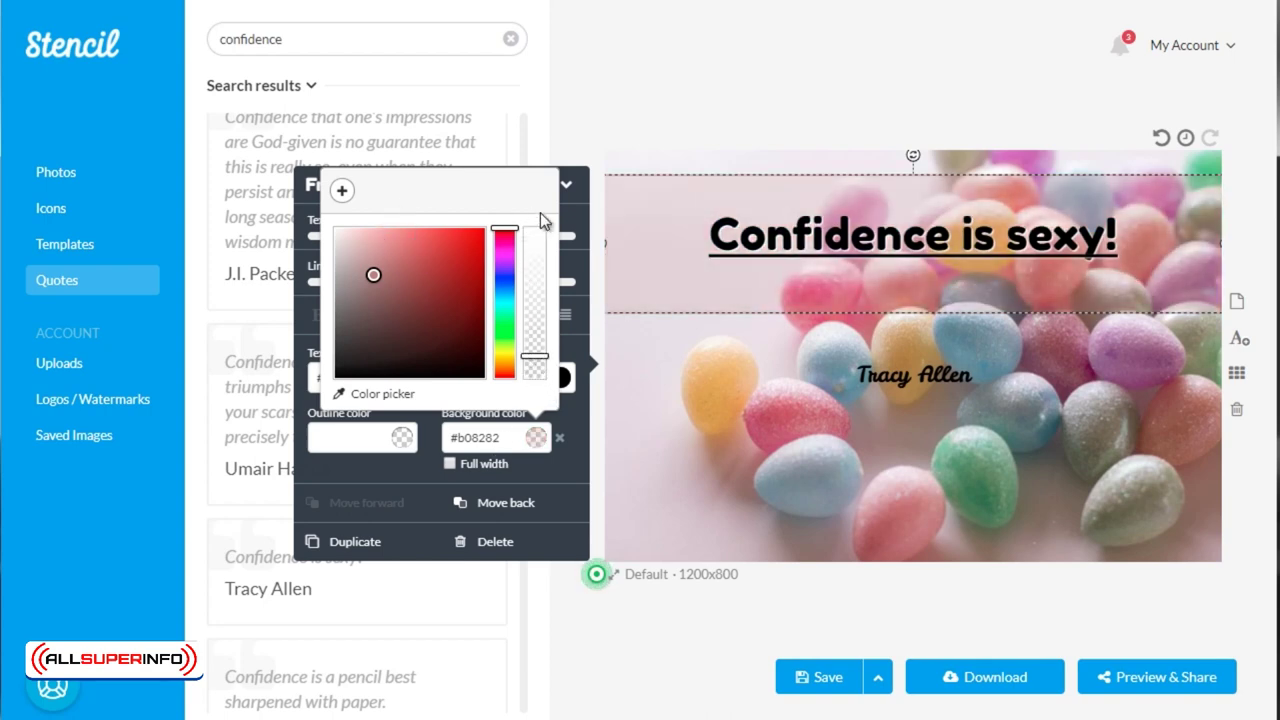
click(563, 334)
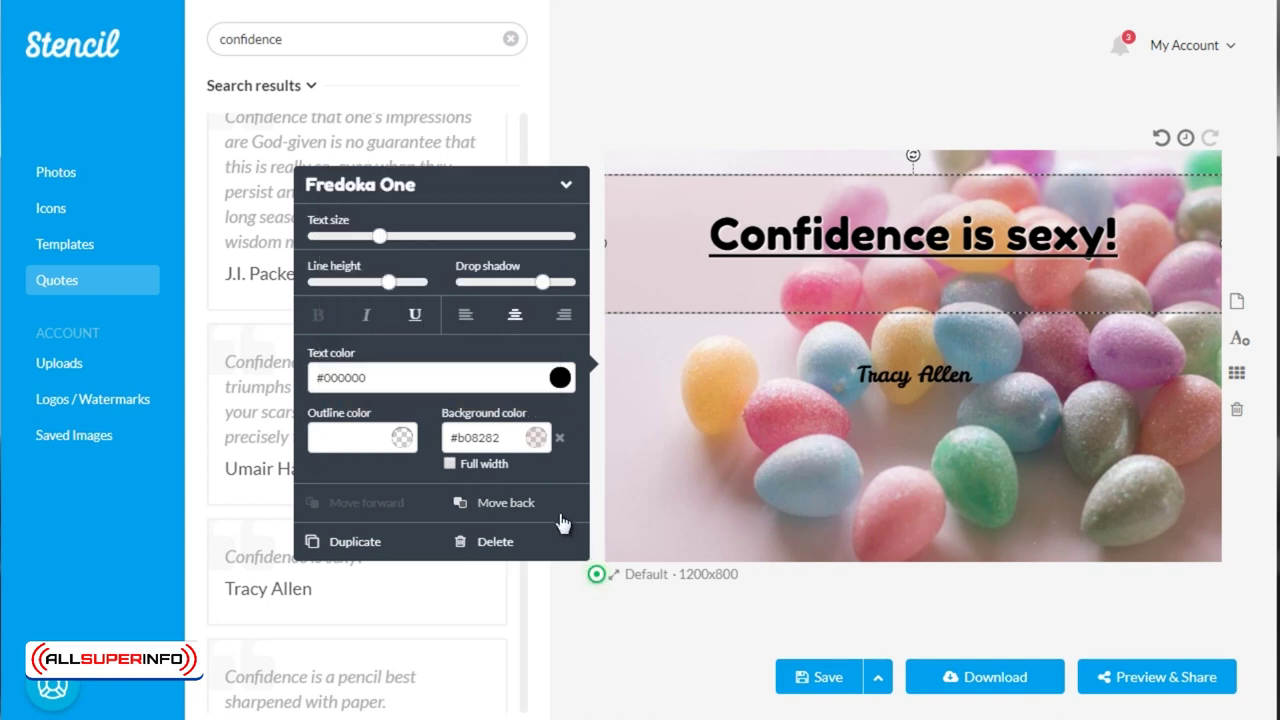
Deselect the title and save the candy-egg quote image to Saved Images.
click(651, 637)
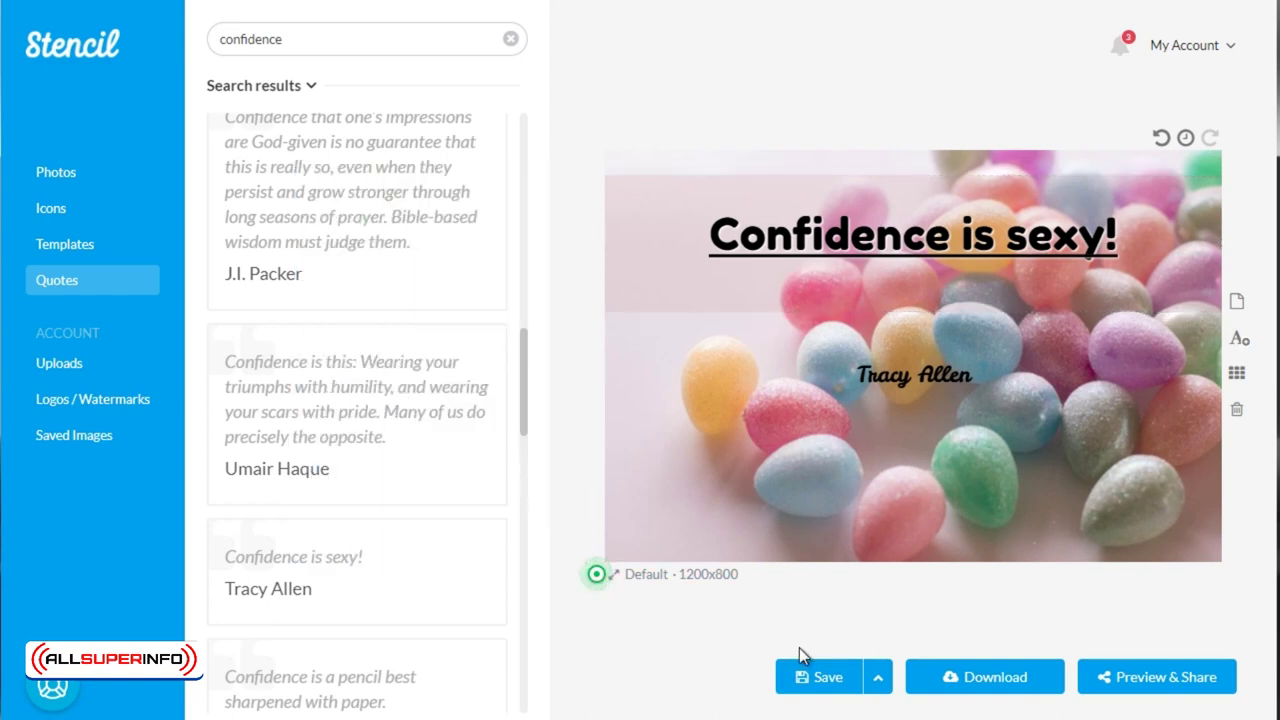
click(877, 677)
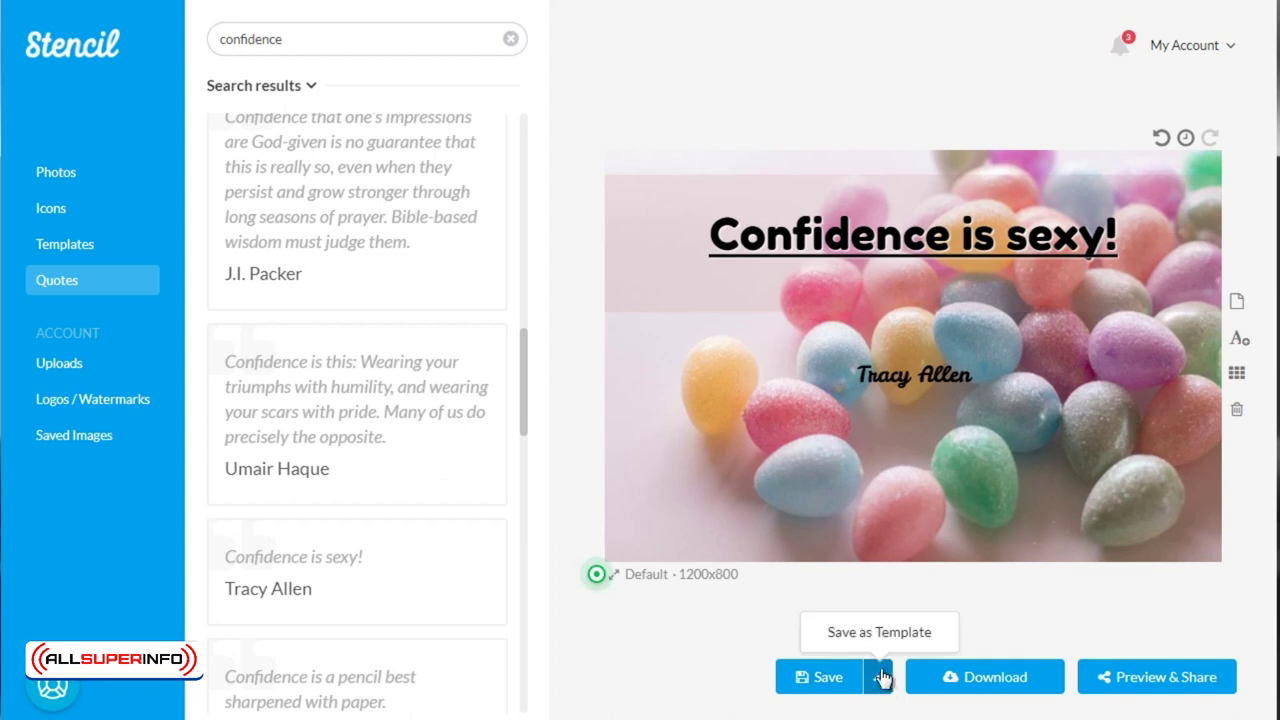
click(704, 635)
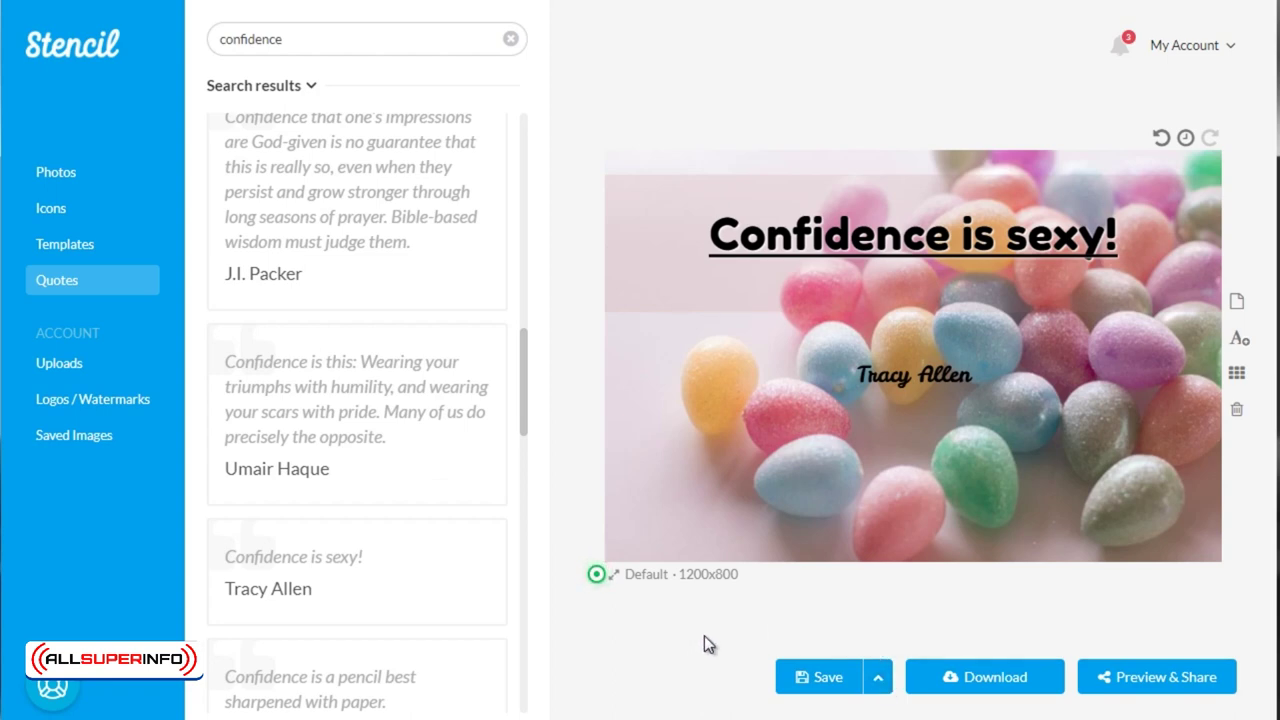
click(830, 680)
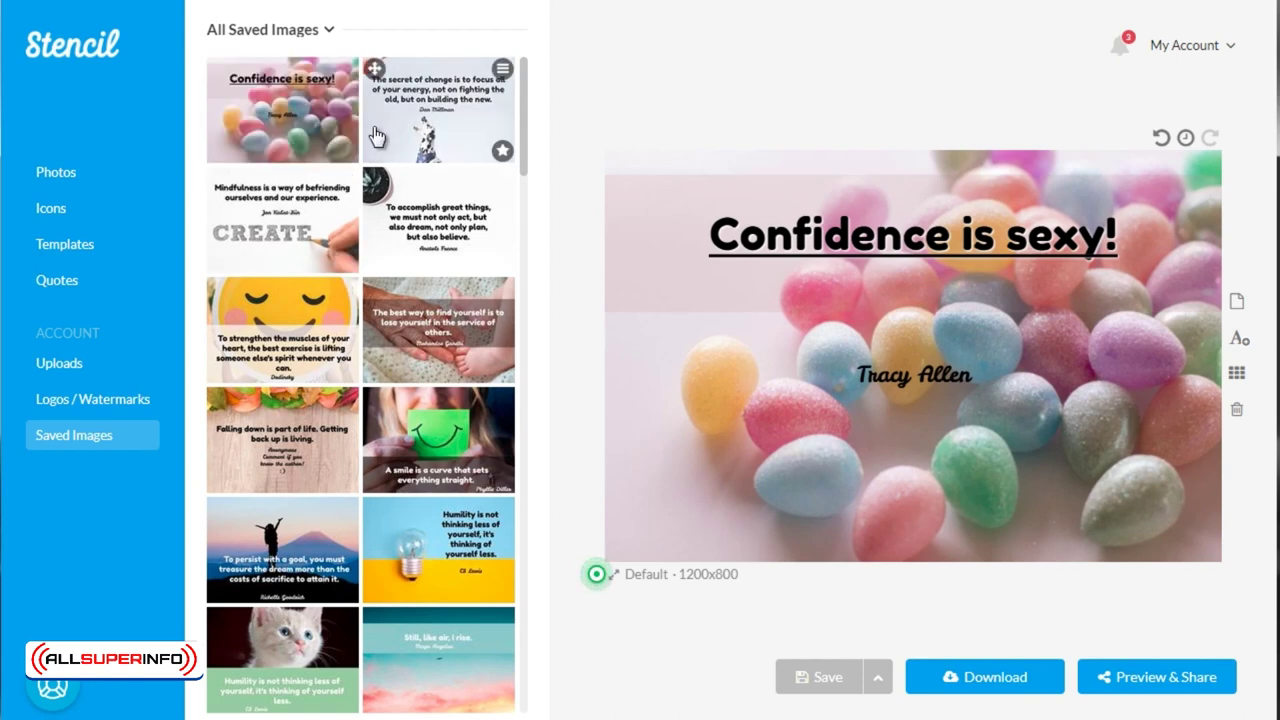
Scroll through Featured Templates and choose the woman portrait template.
click(45, 258)
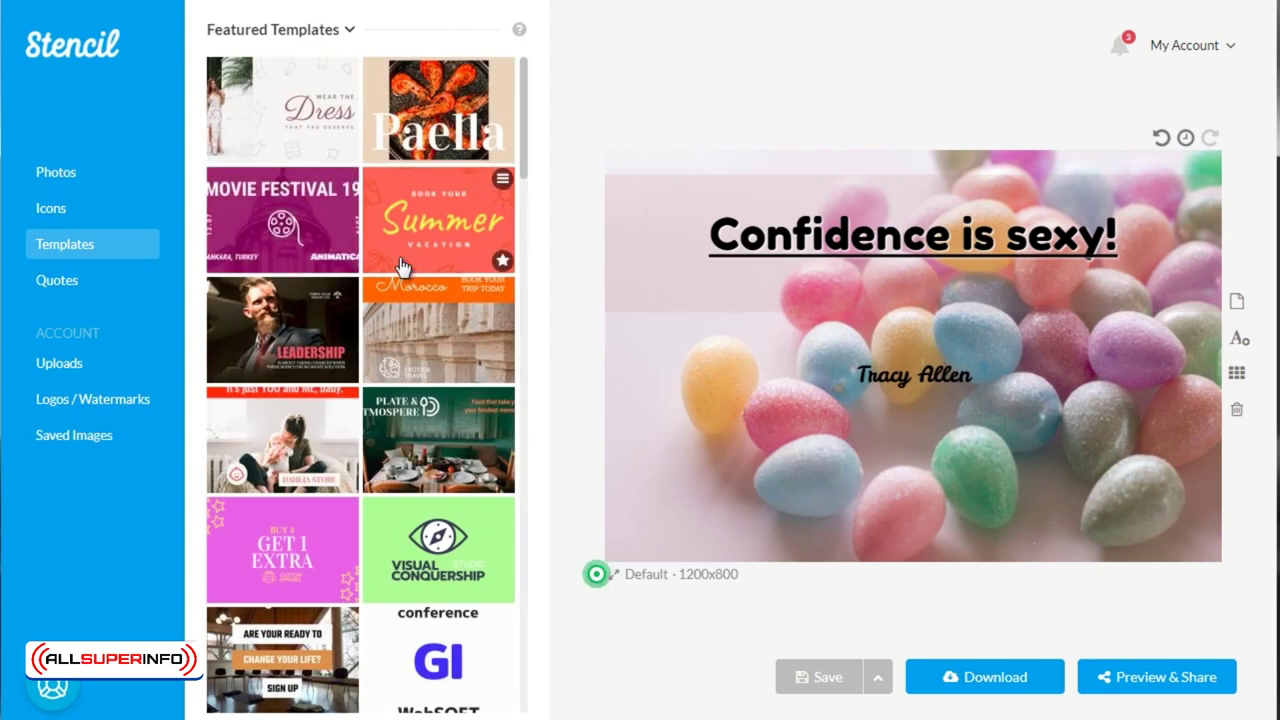
scroll(400, 300, down, 3)
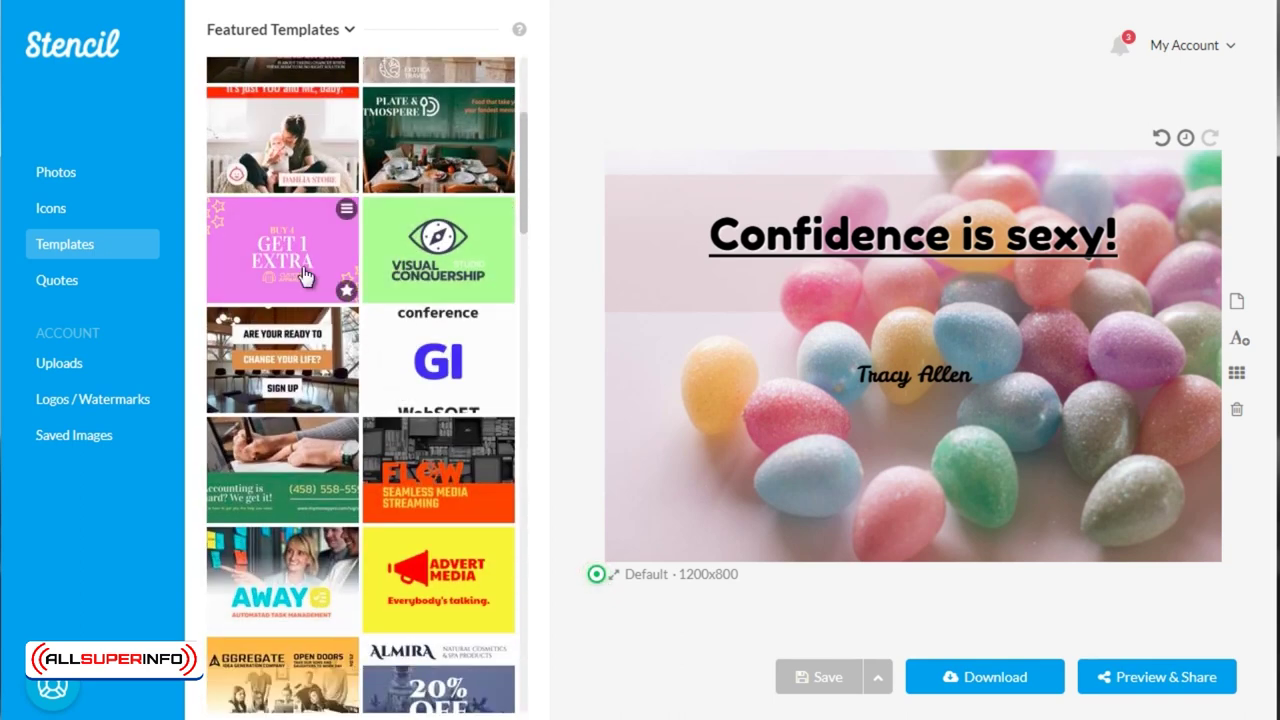
scroll(305, 275, down, 1)
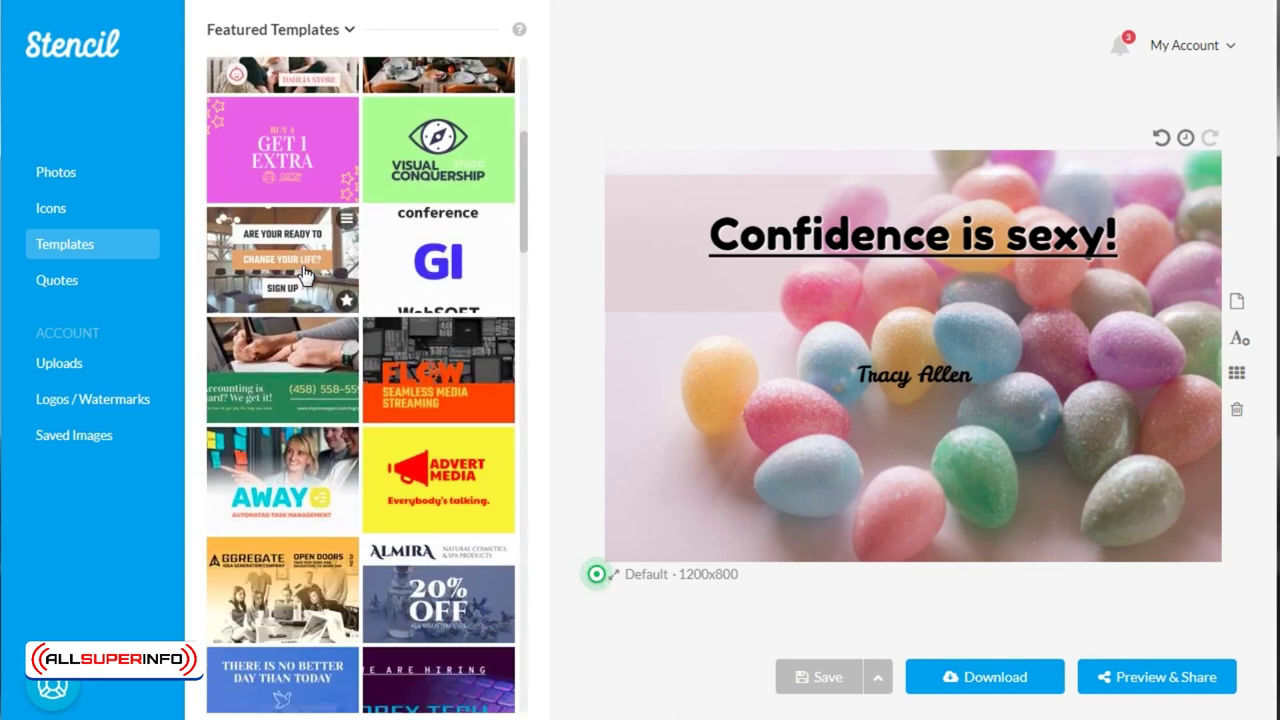
scroll(305, 275, down, 2)
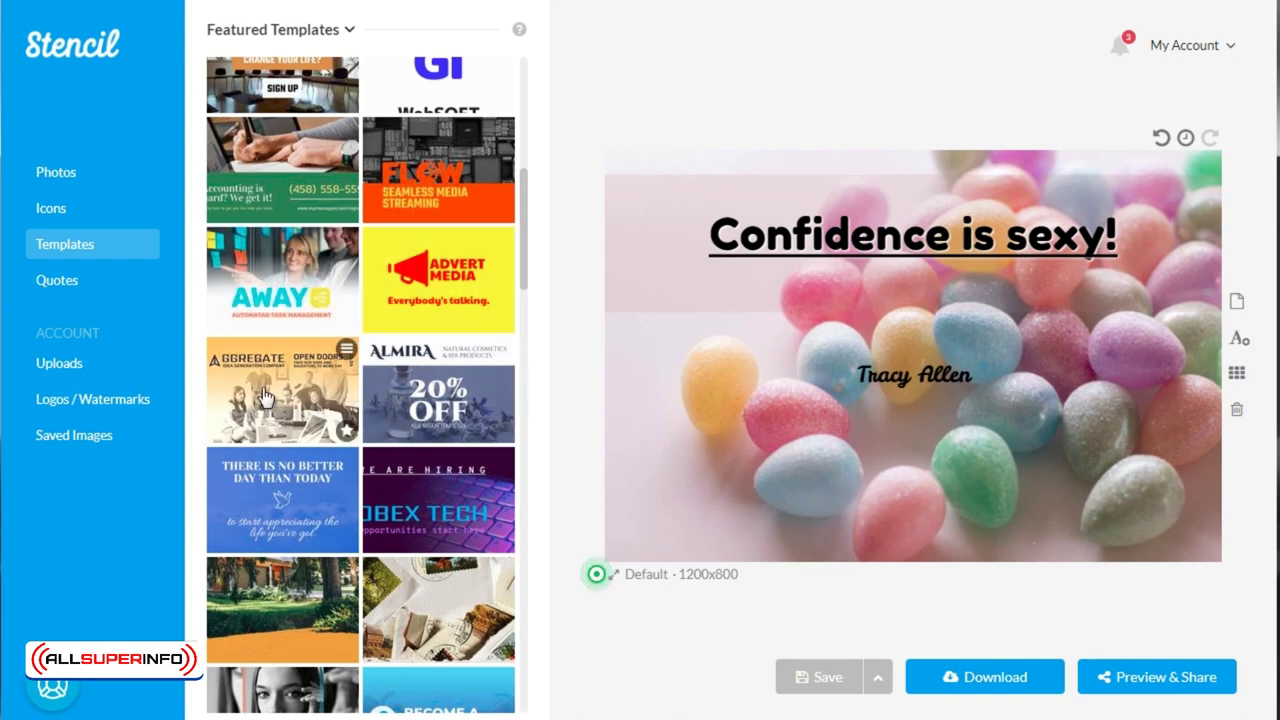
scroll(265, 398, down, 2)
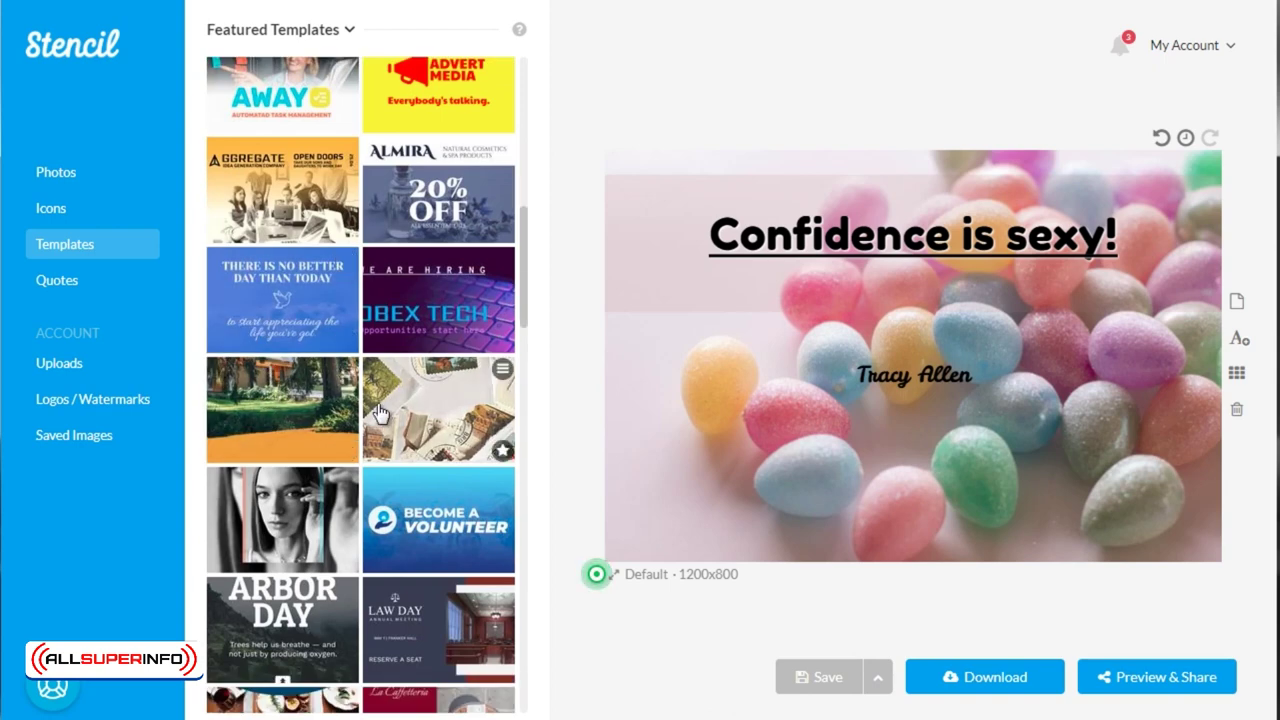
scroll(378, 412, down, 2)
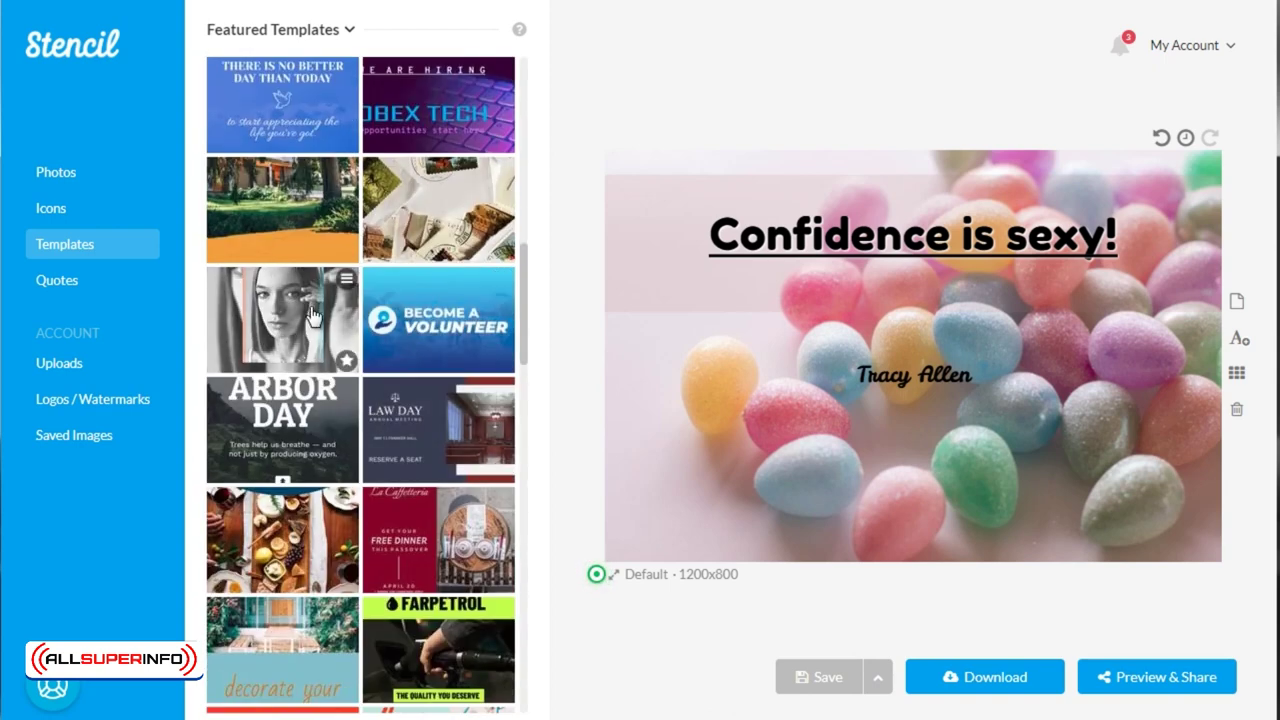
click(313, 314)
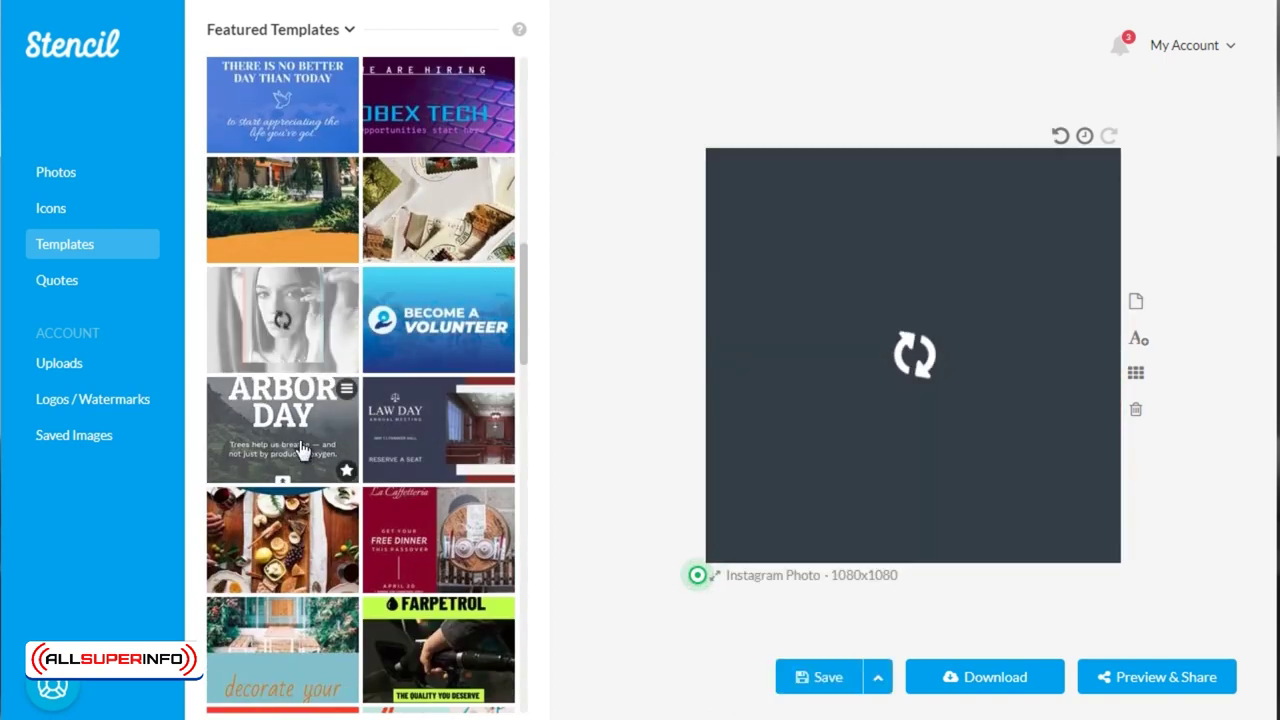
Scroll down, then check the loaded portrait template's photo settings and deselect it.
scroll(303, 450, down, 1)
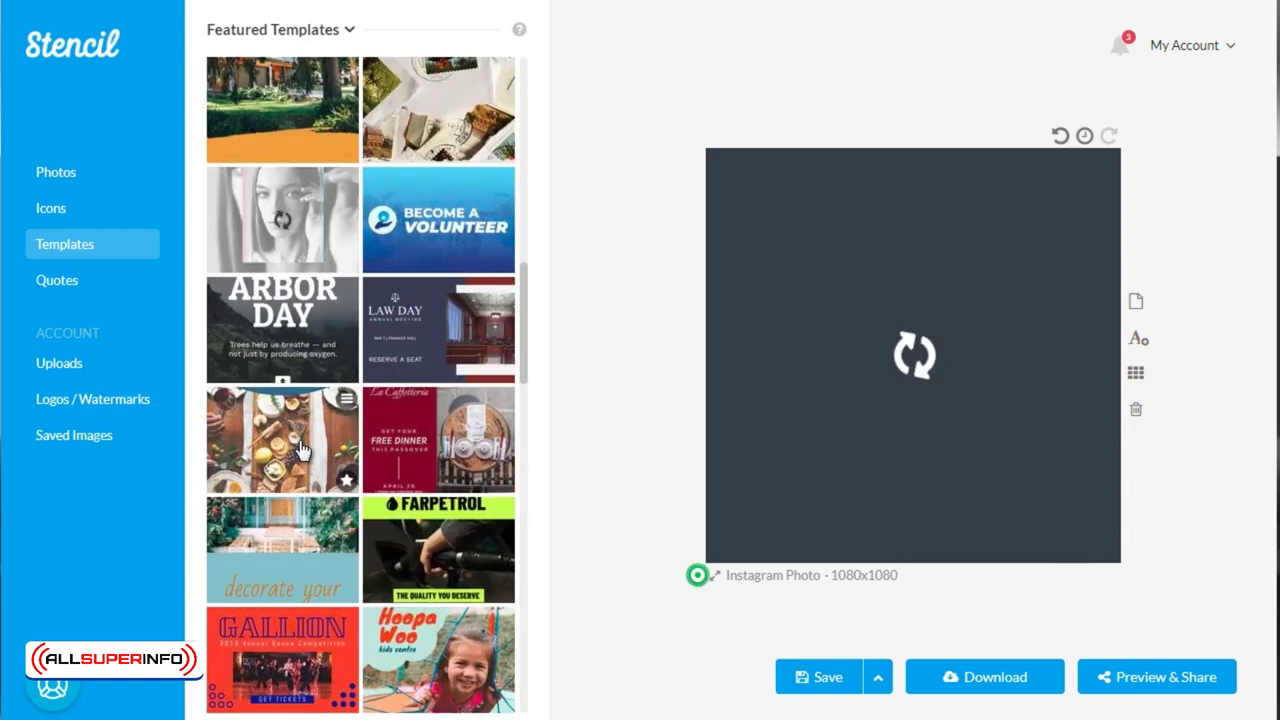
scroll(303, 450, down, 1)
scroll(303, 450, down, 1)
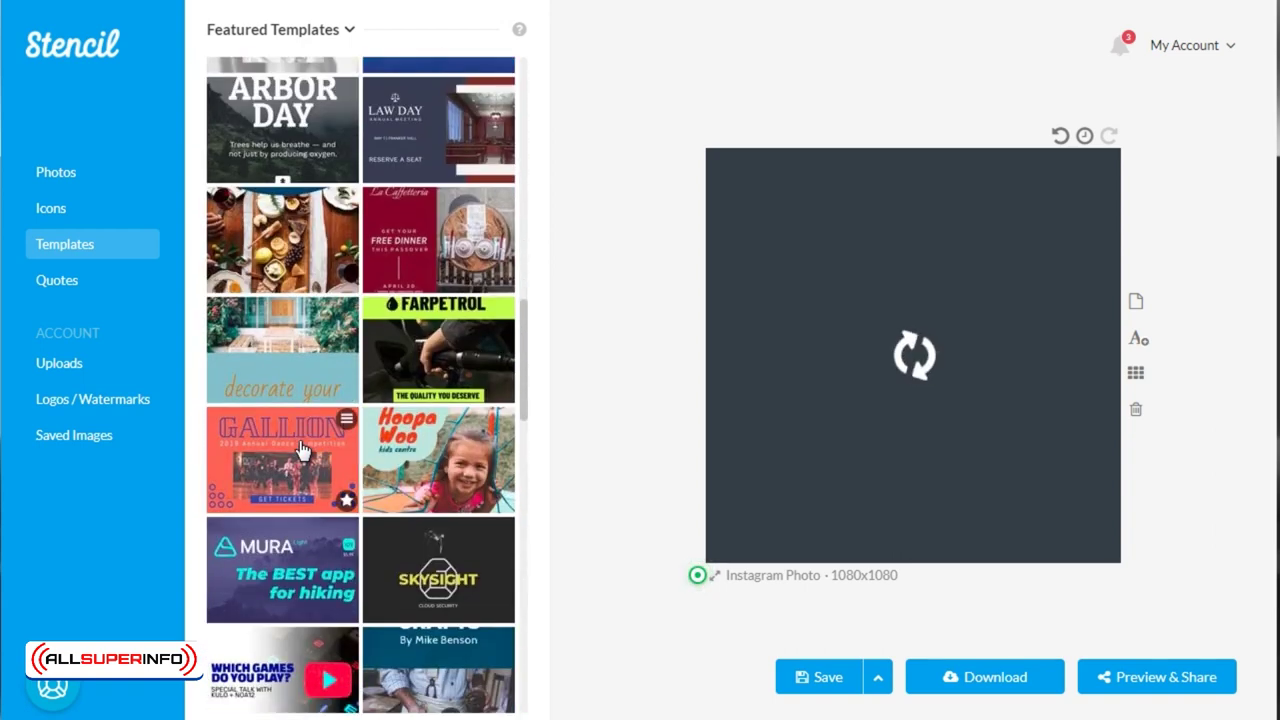
scroll(303, 450, down, 1)
scroll(303, 450, down, 2)
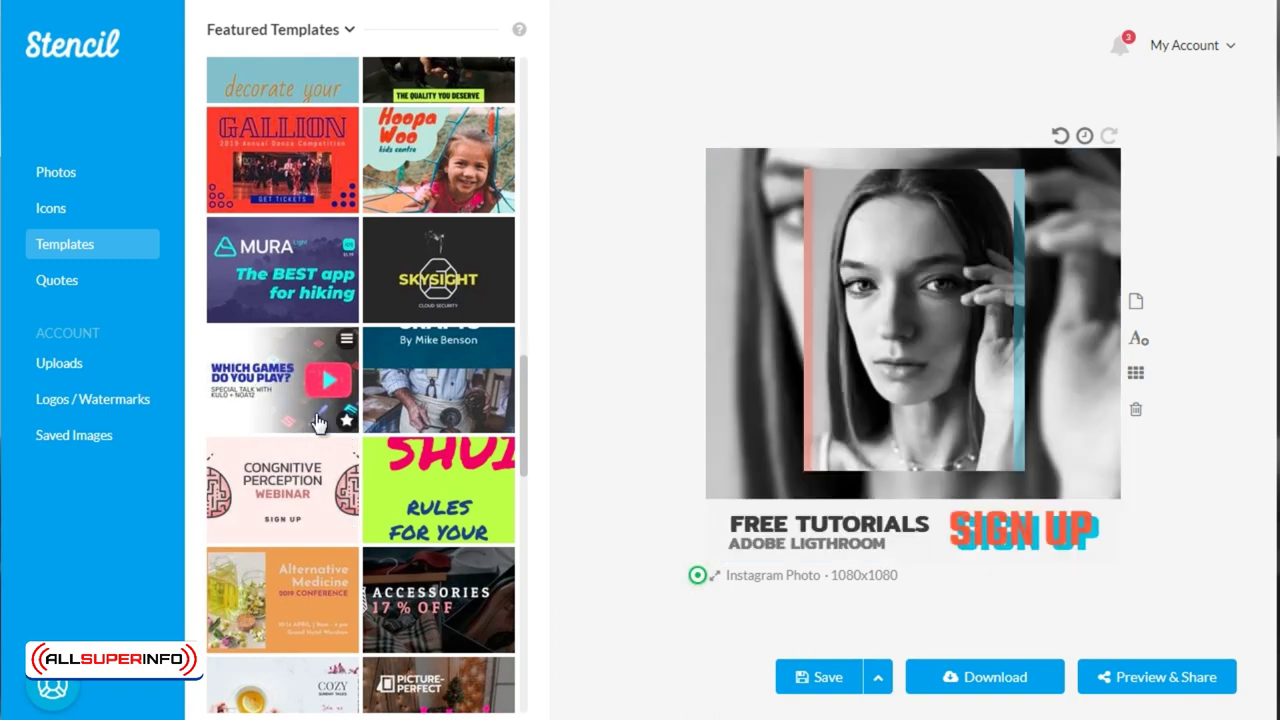
click(778, 252)
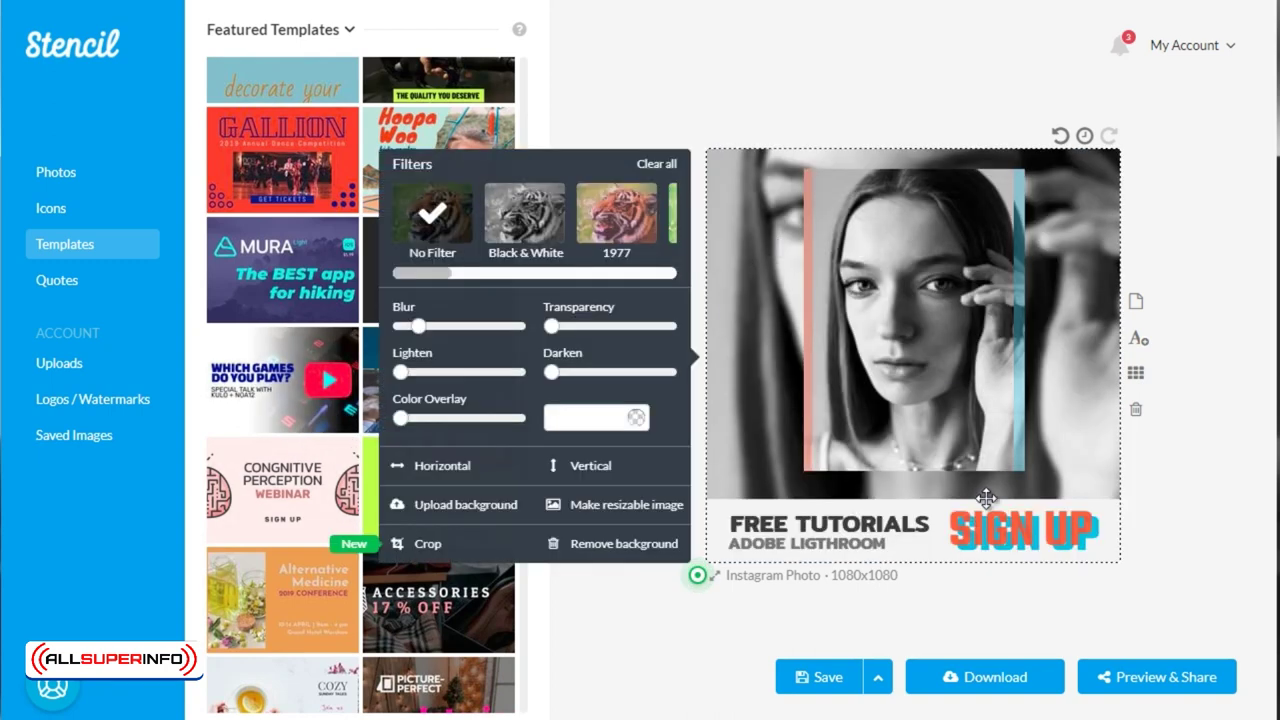
click(614, 622)
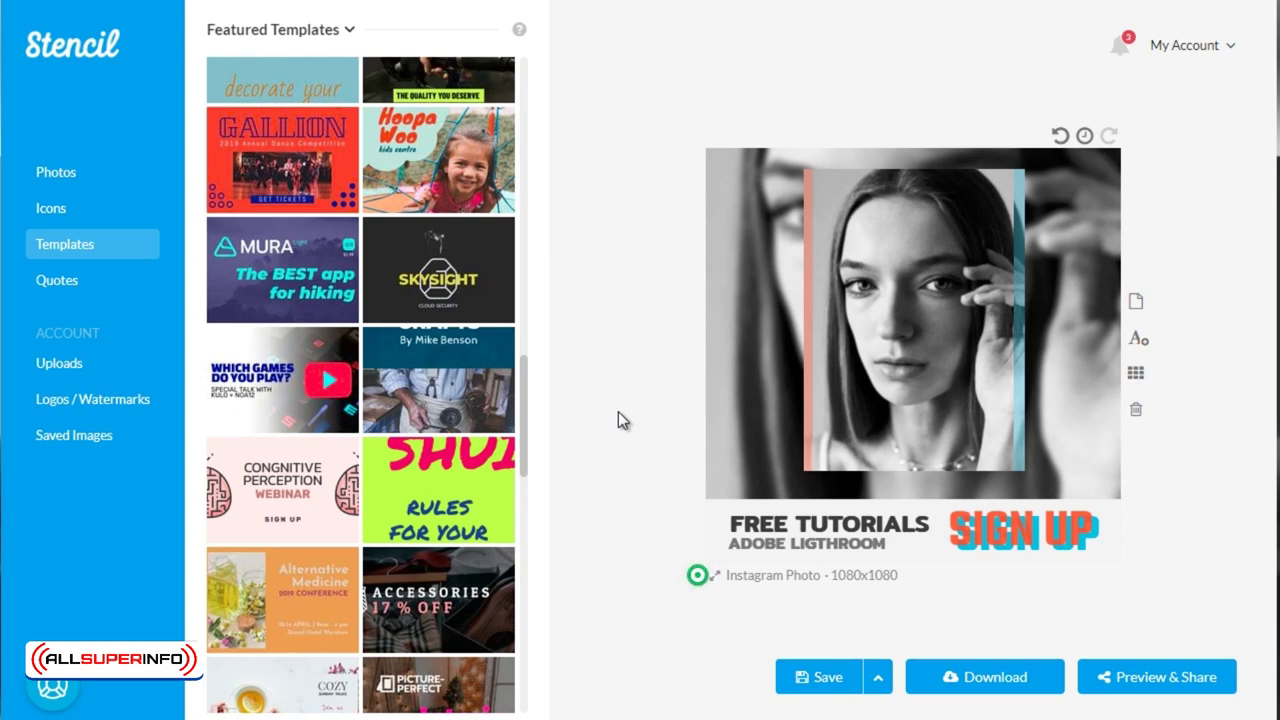
scroll(320, 390, down, 3)
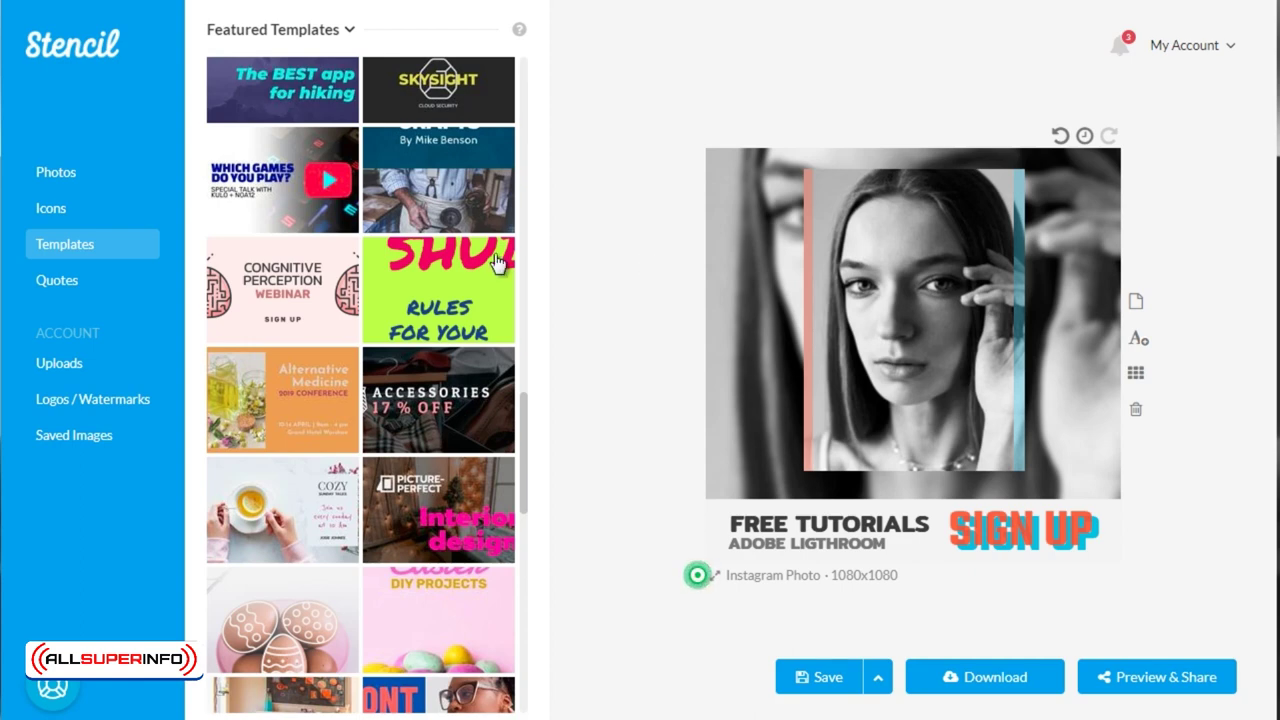
Open the Photos library to show the Featured Photos collection of royalty-free images.
click(80, 176)
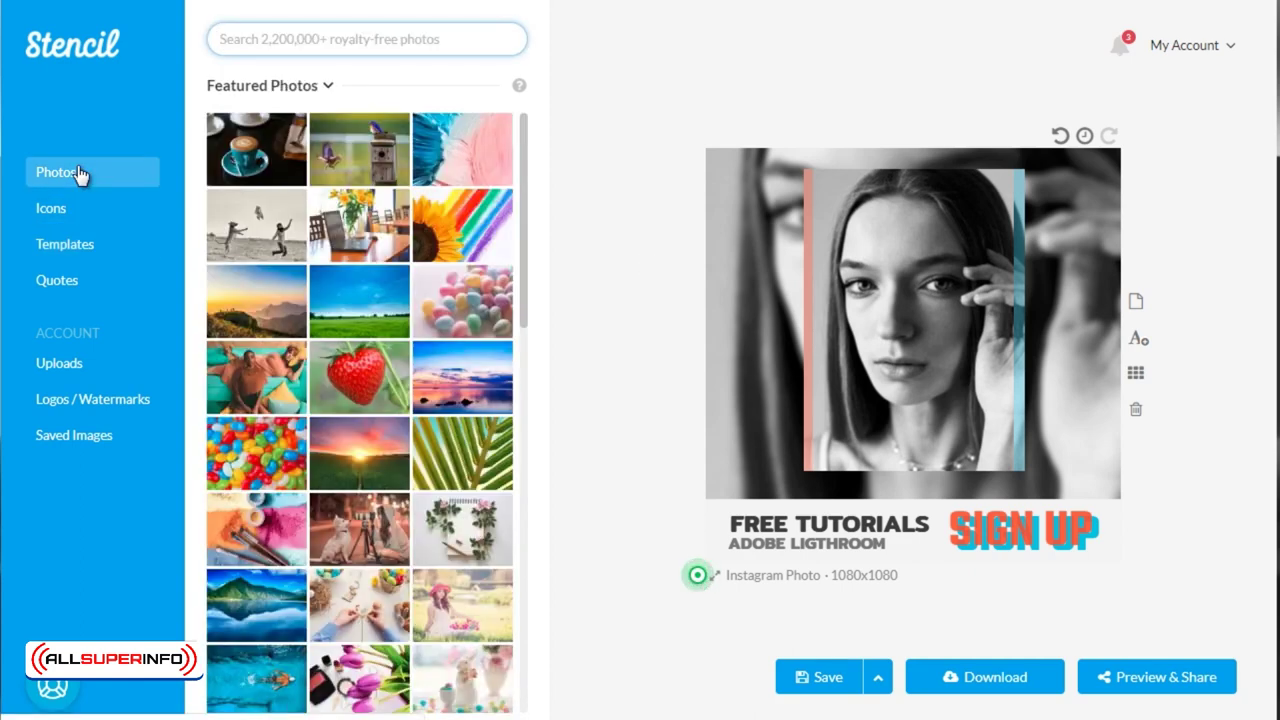